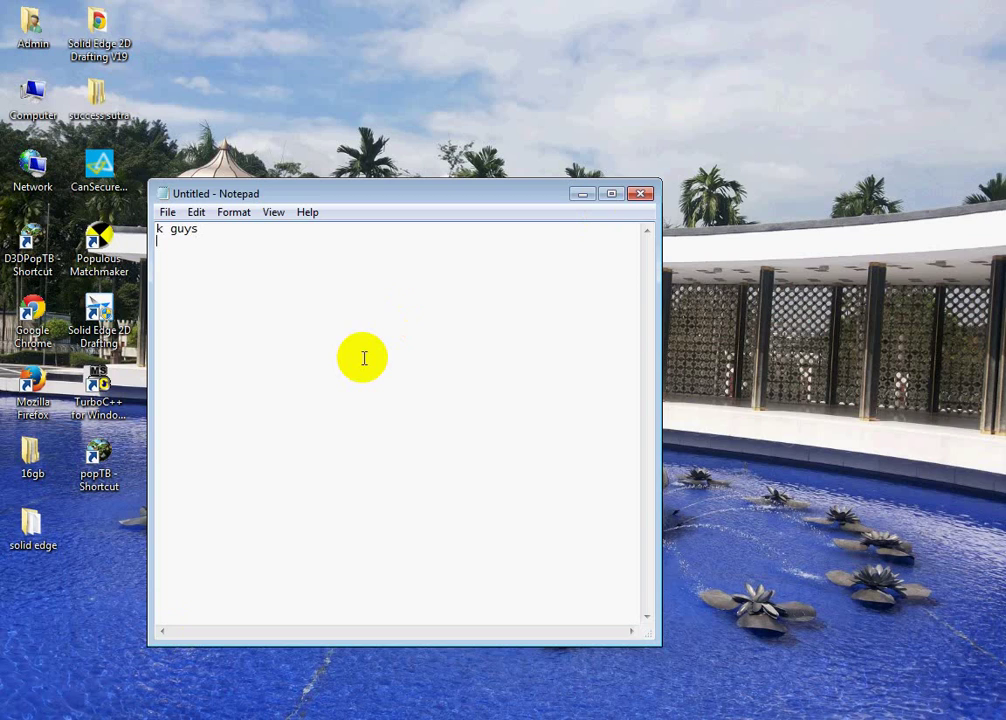
- Add the line "1st go to control panel" below the greeting in the Notepad notes
key("Return")
type("1st go to contro")
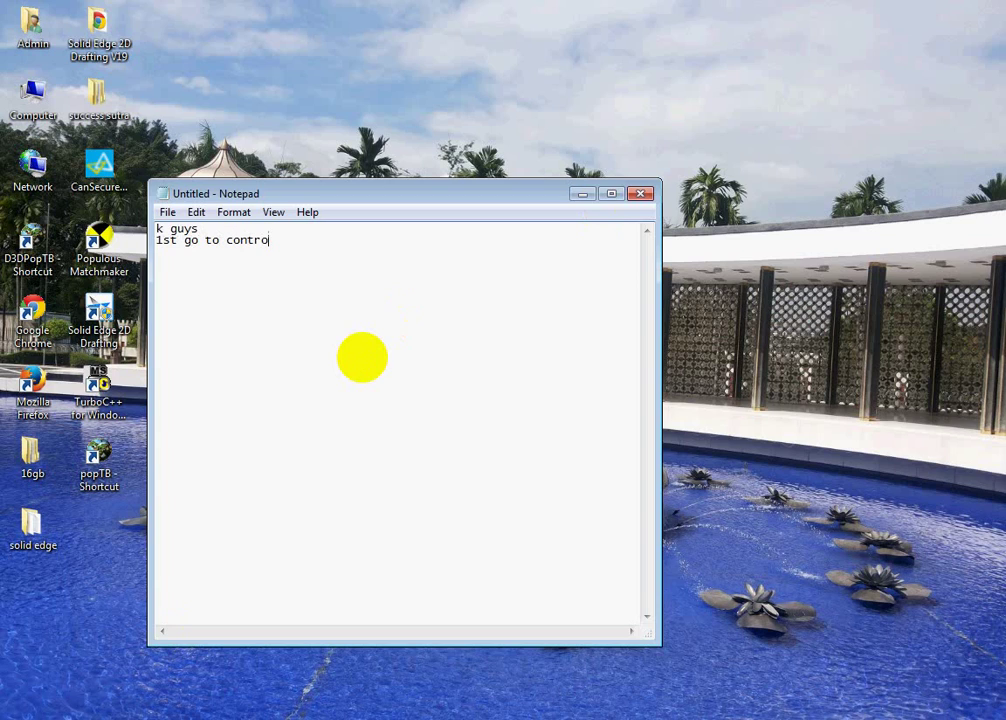
type("l panel")
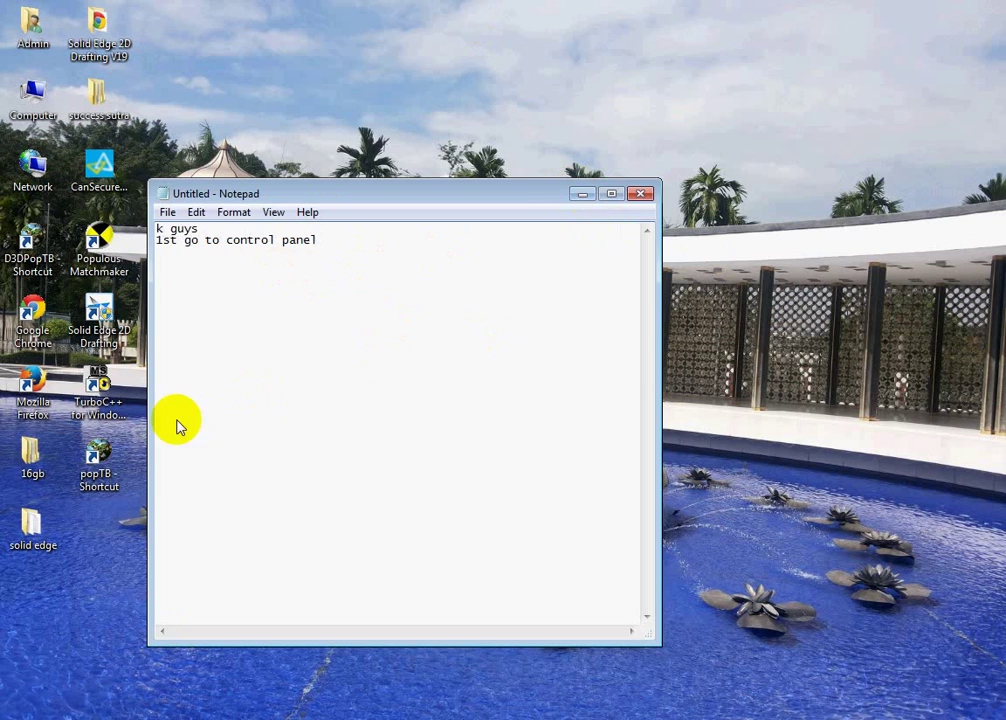
- Clear the desktop of open windows and open the Windows Control Panel
key("super+d")
left_click(34, 705)
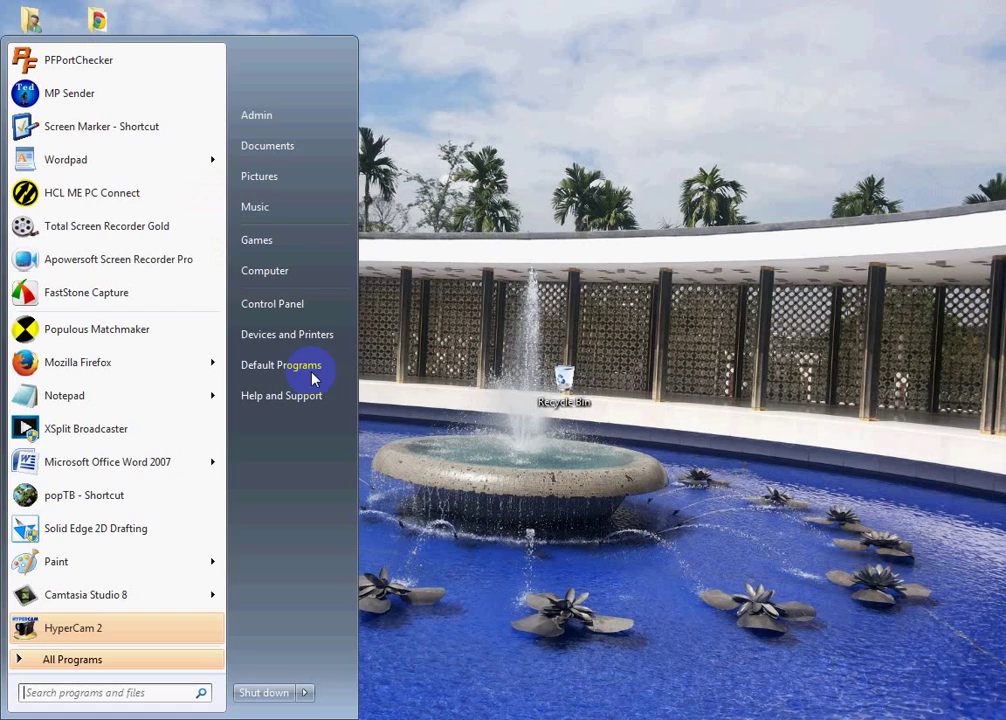
left_click(278, 308)
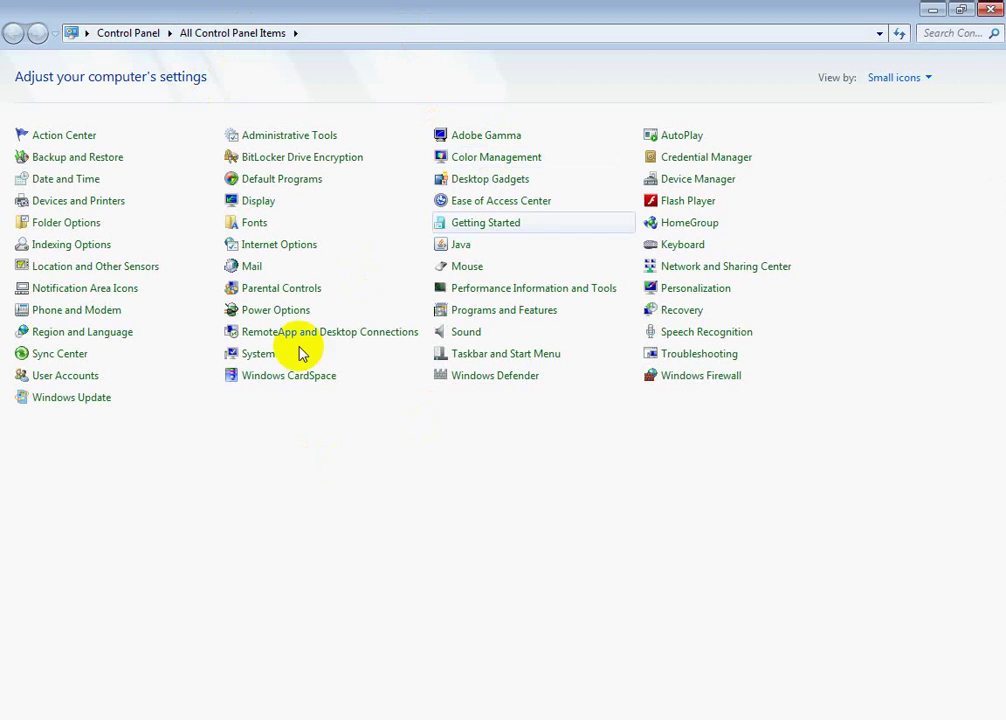
- Switch to Notepad and add the line "now go to netwroking and sharing centre" to the notes
key("alt+Tab")
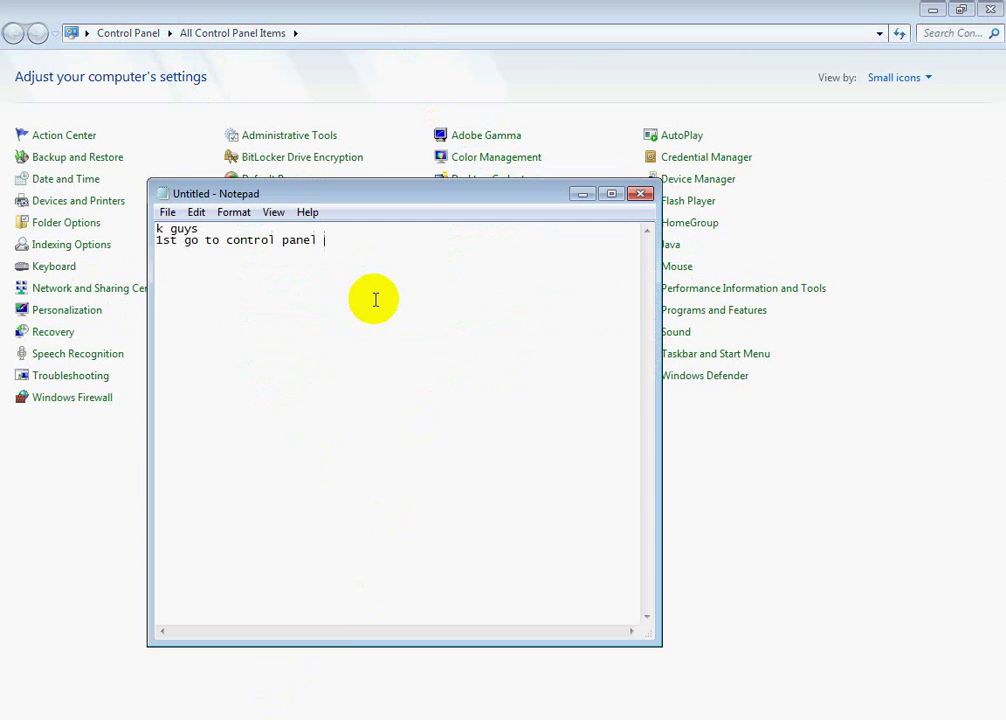
type("now go to")
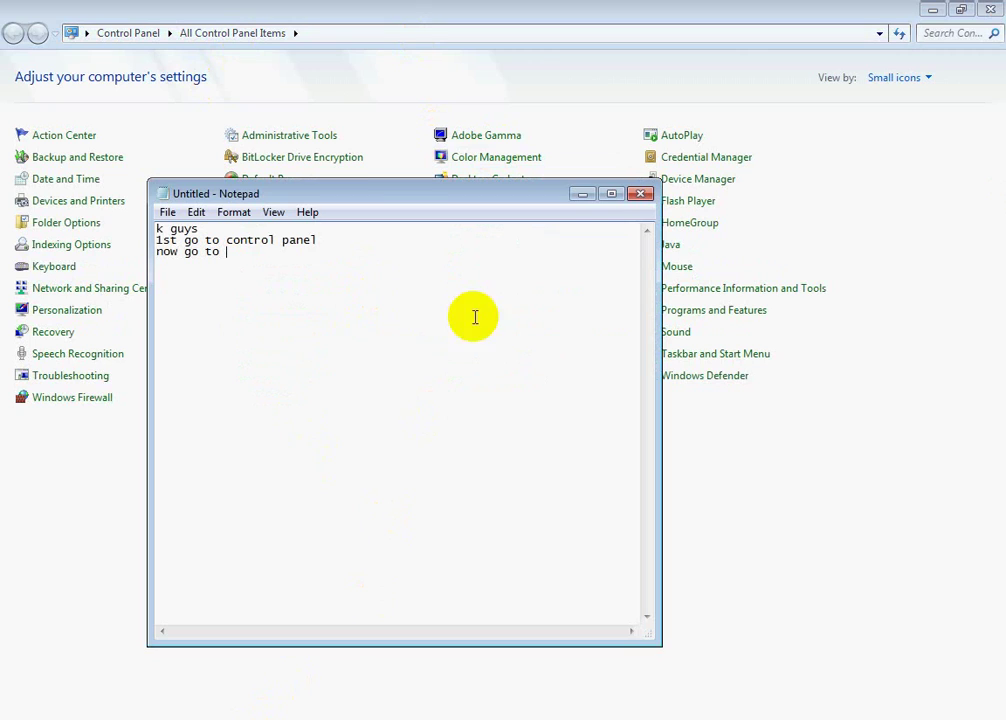
left_click_drag(350, 200, 436, 200)
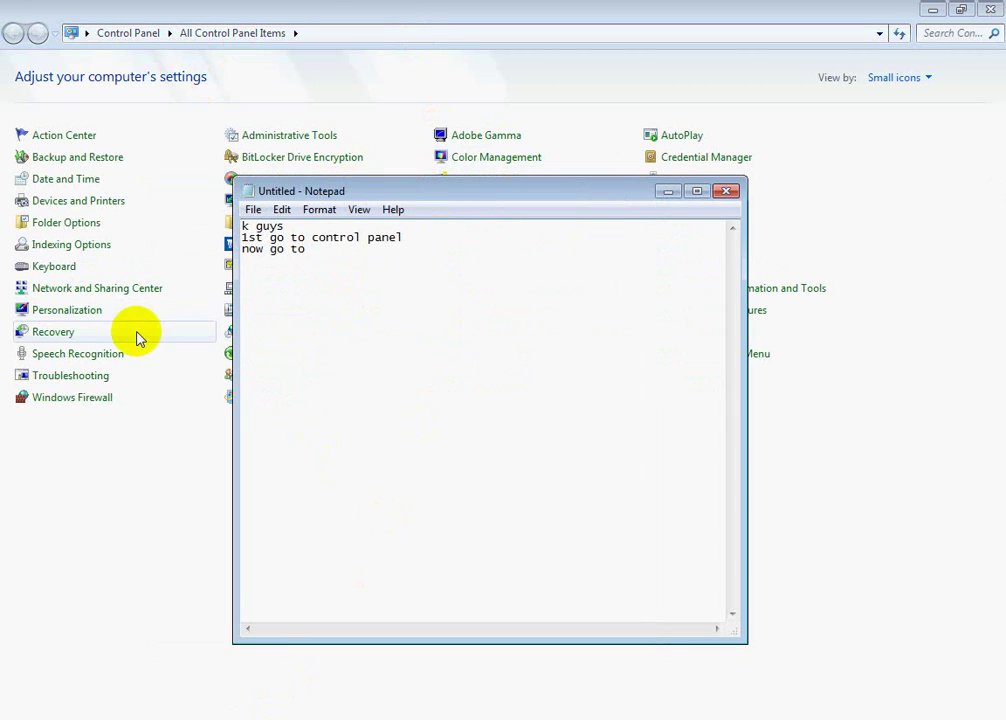
type("n")
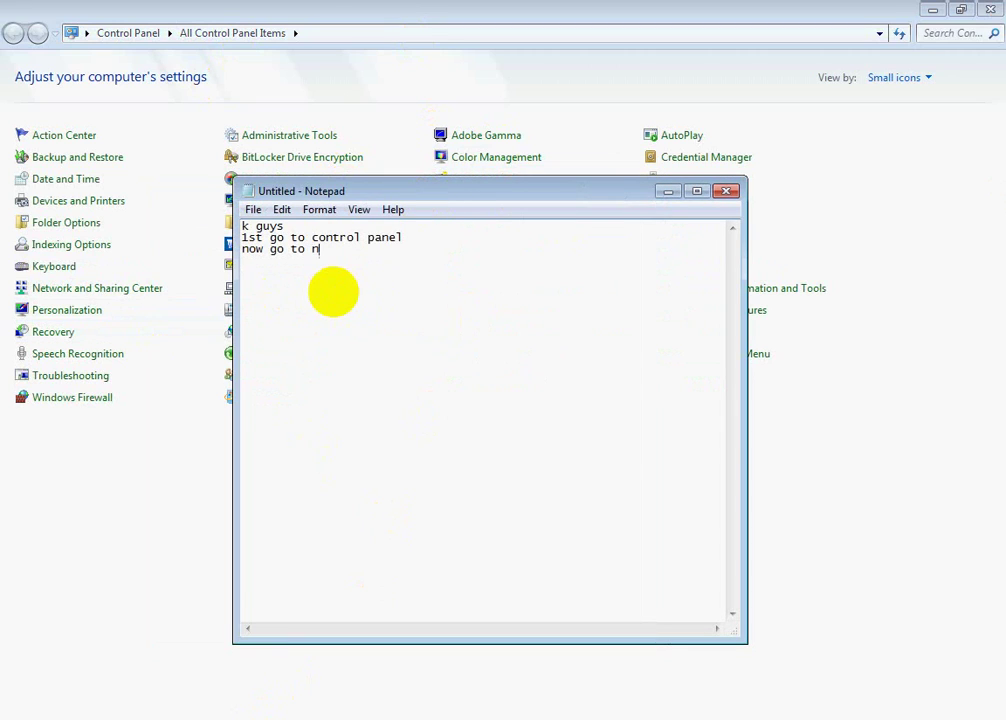
type("etwrokin")
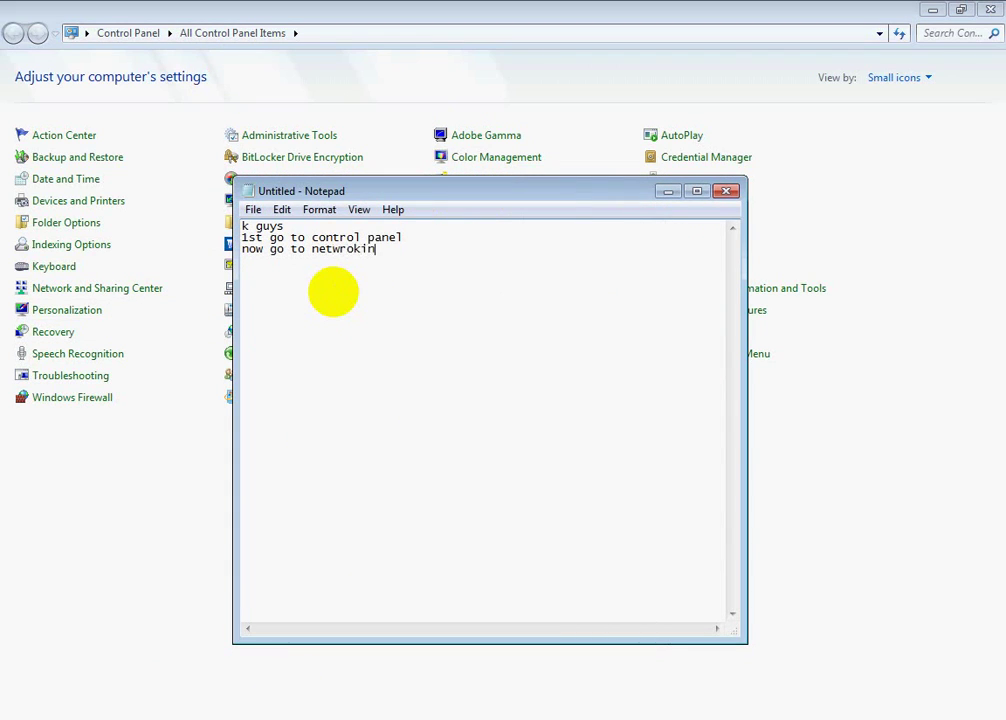
type("g ands")
key("BackSpace")
type("sharing centre")
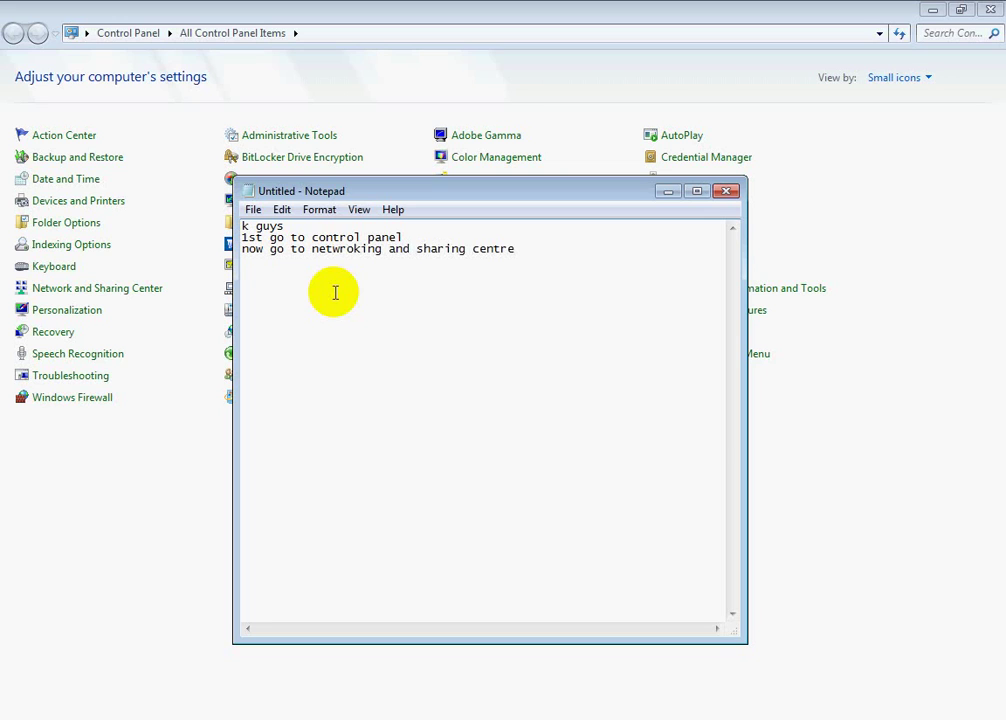
- Switch to Screen Marker, set the freehand drawing colour to red and enable drawing
left_click(34, 719)
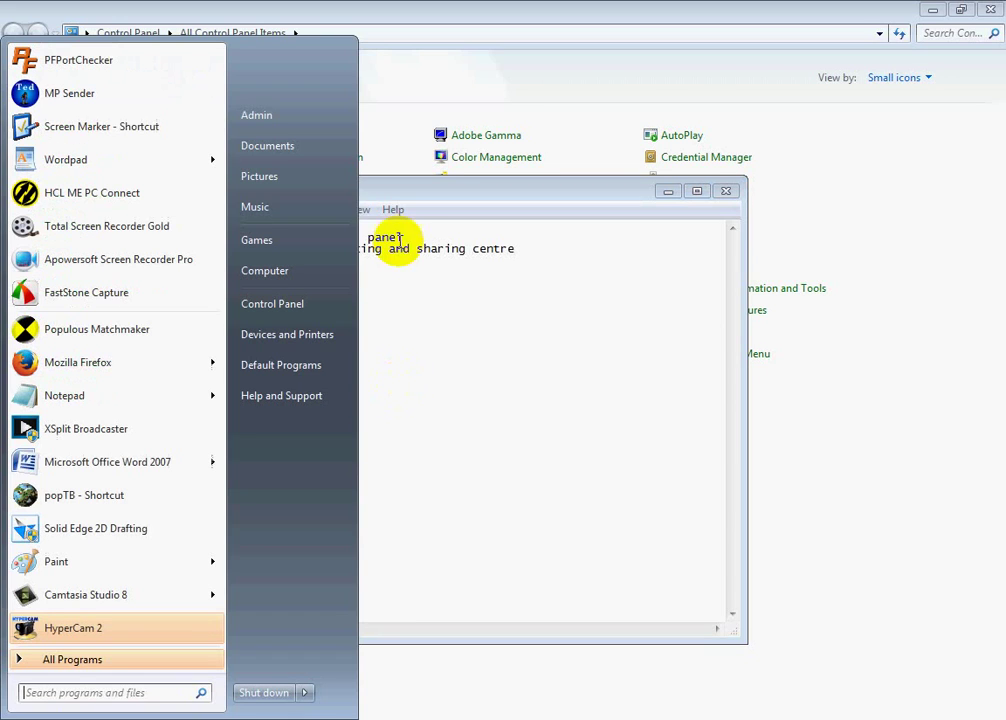
left_click(918, 165)
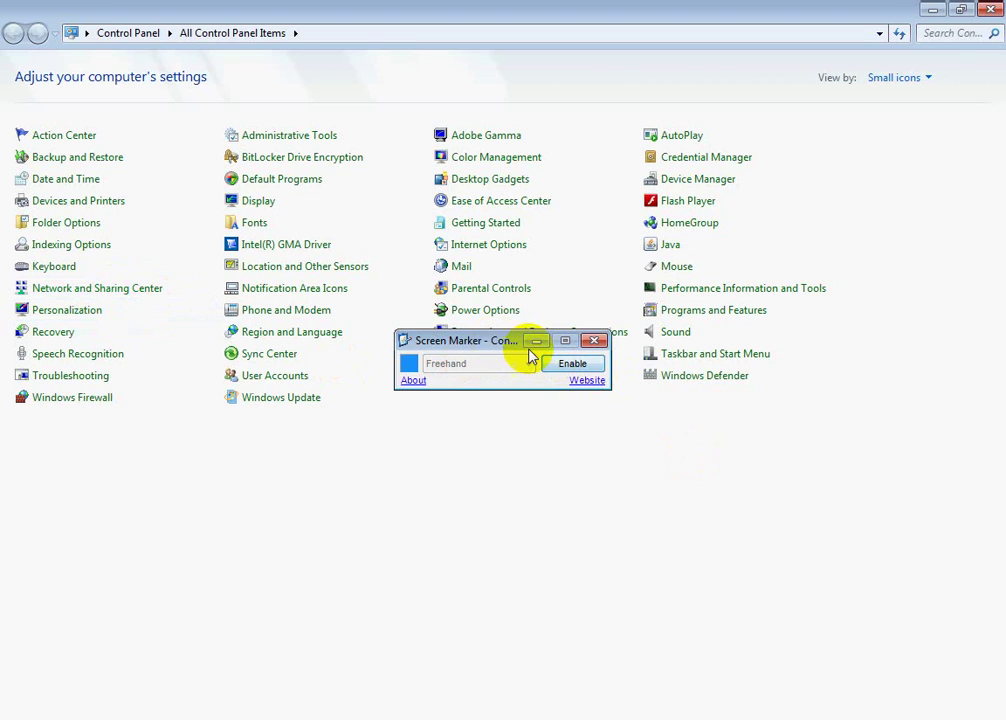
left_click(409, 363)
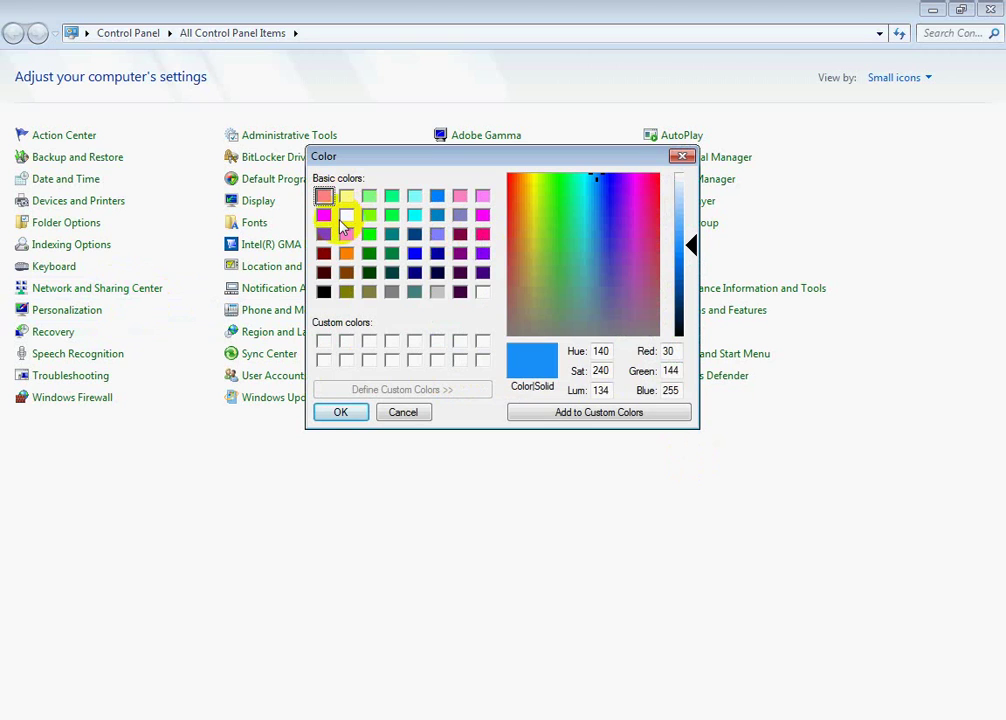
left_click(323, 215)
left_click(345, 412)
left_click(570, 365)
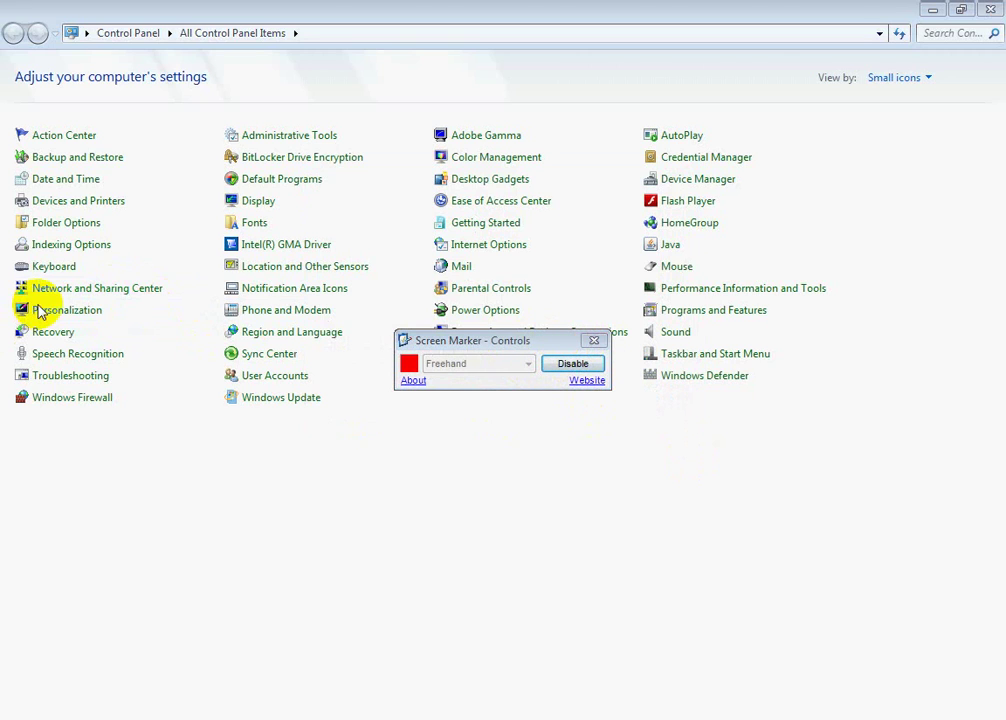
- Underline the Network and Sharing Center entry with the red marker, and open that entry after turning drawing off
left_click_drag(20, 297, 171, 303)
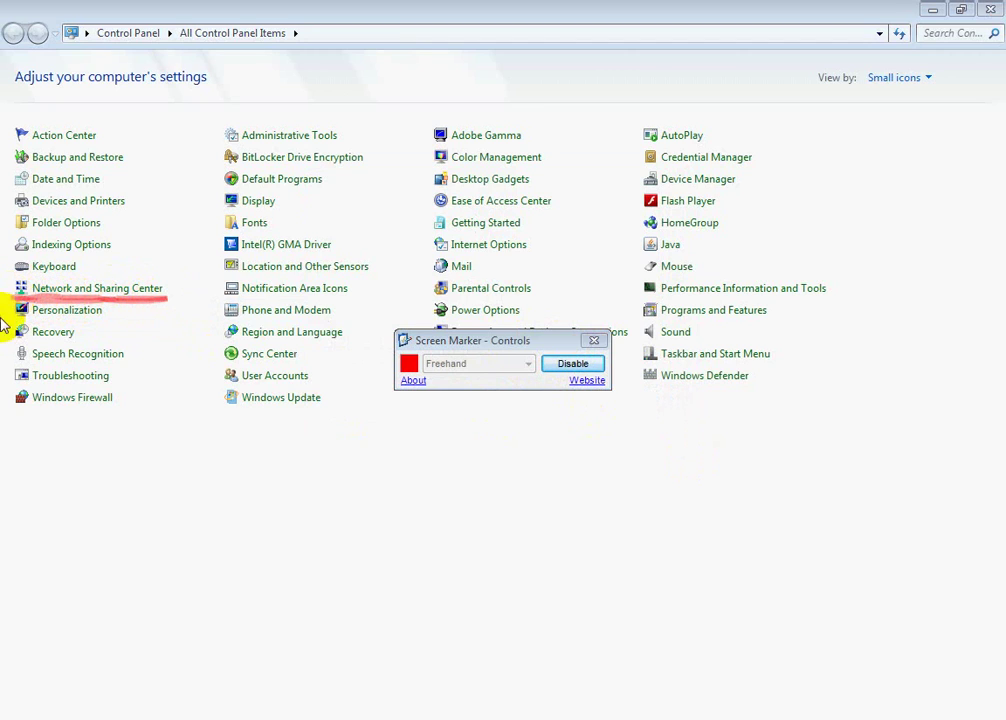
left_click(570, 364)
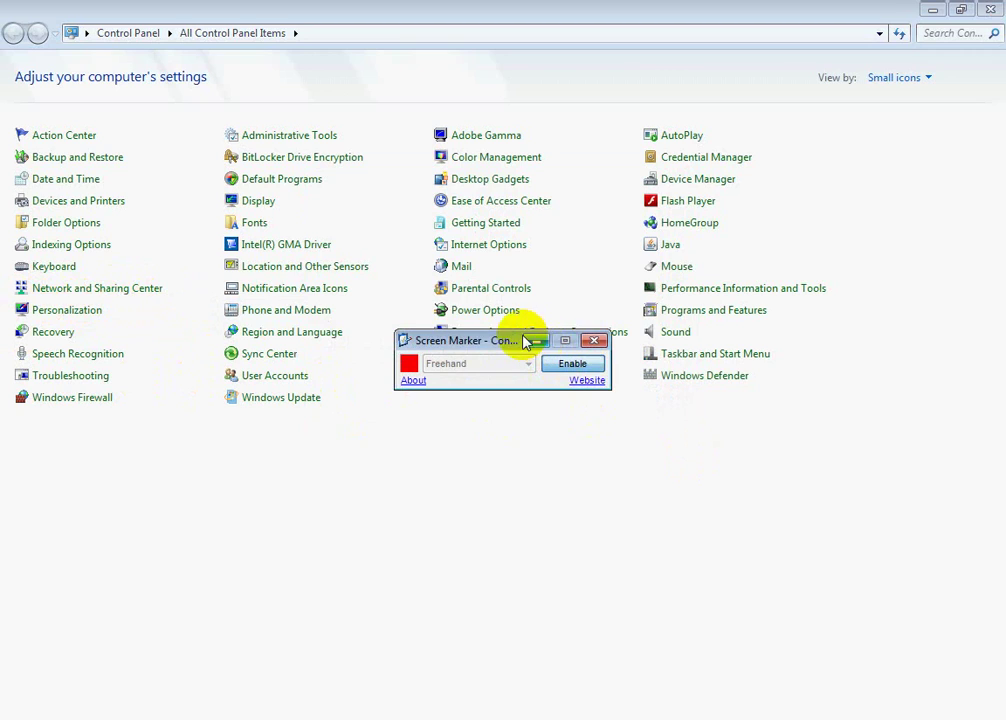
left_click(537, 341)
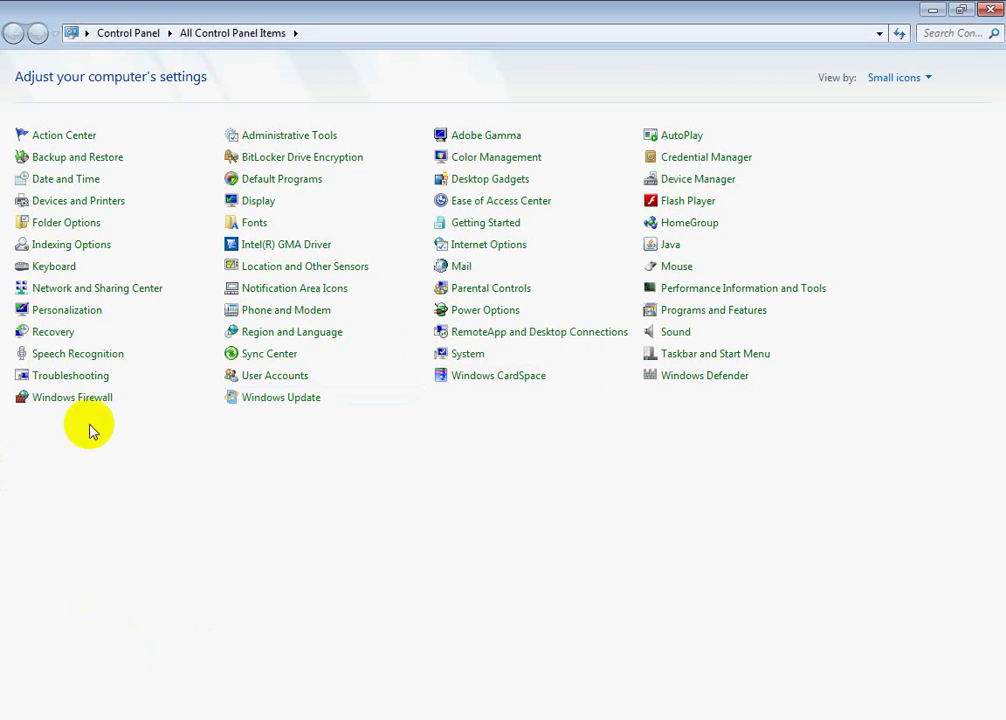
left_click(90, 295)
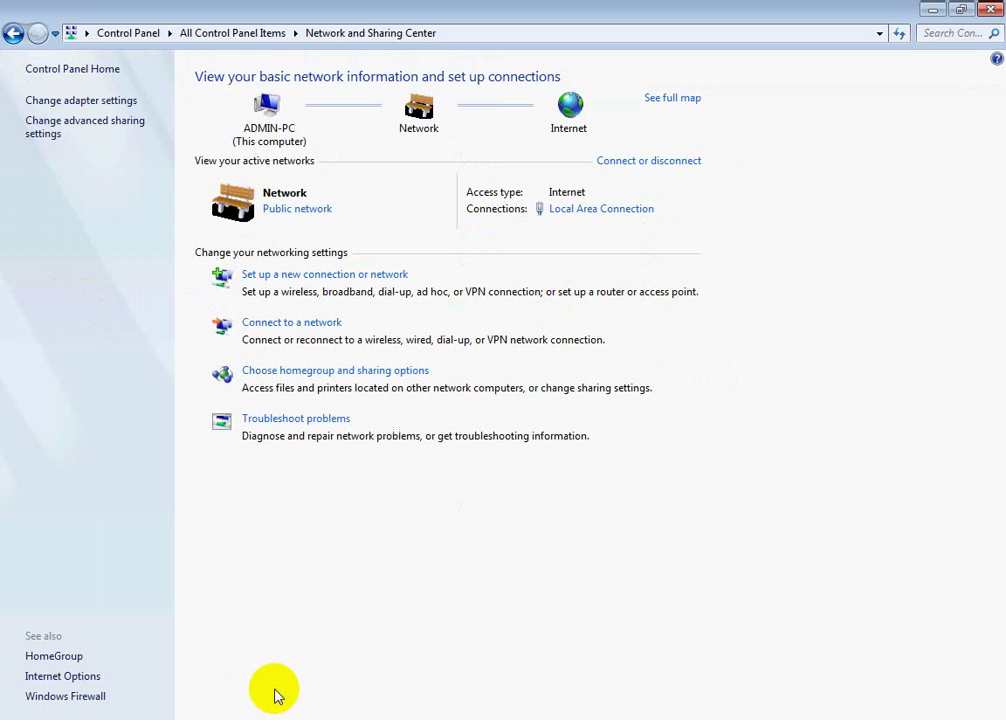
- Add the line "now go to local area connection if u have a modem with internet" to the Notepad notes and minimize them
left_click(243, 716)
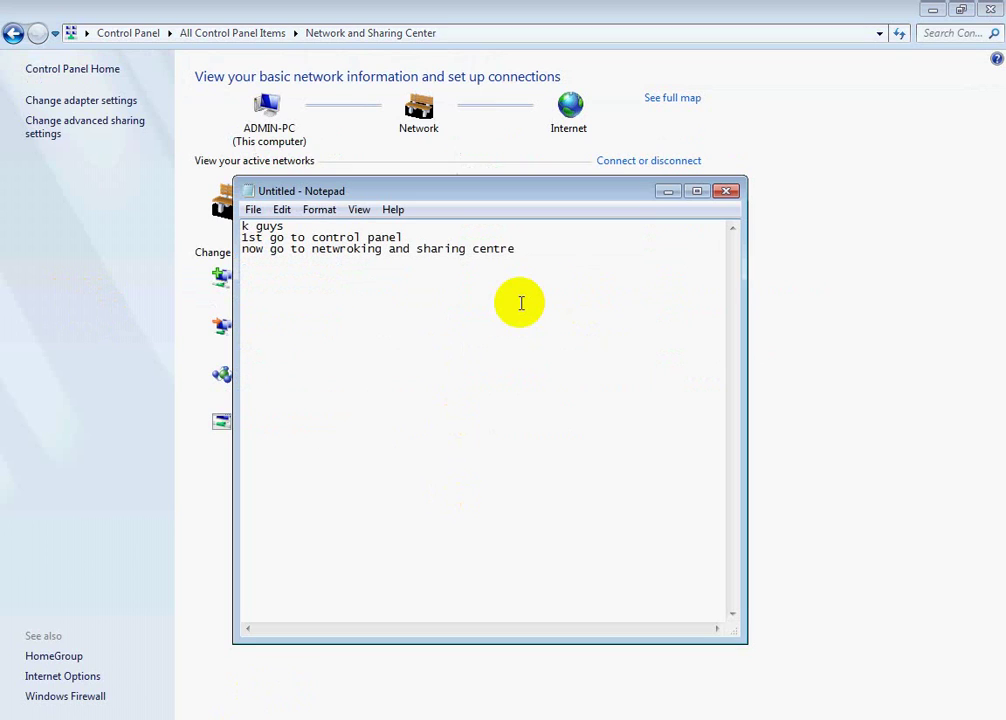
key("Return")
type("now go to local area")
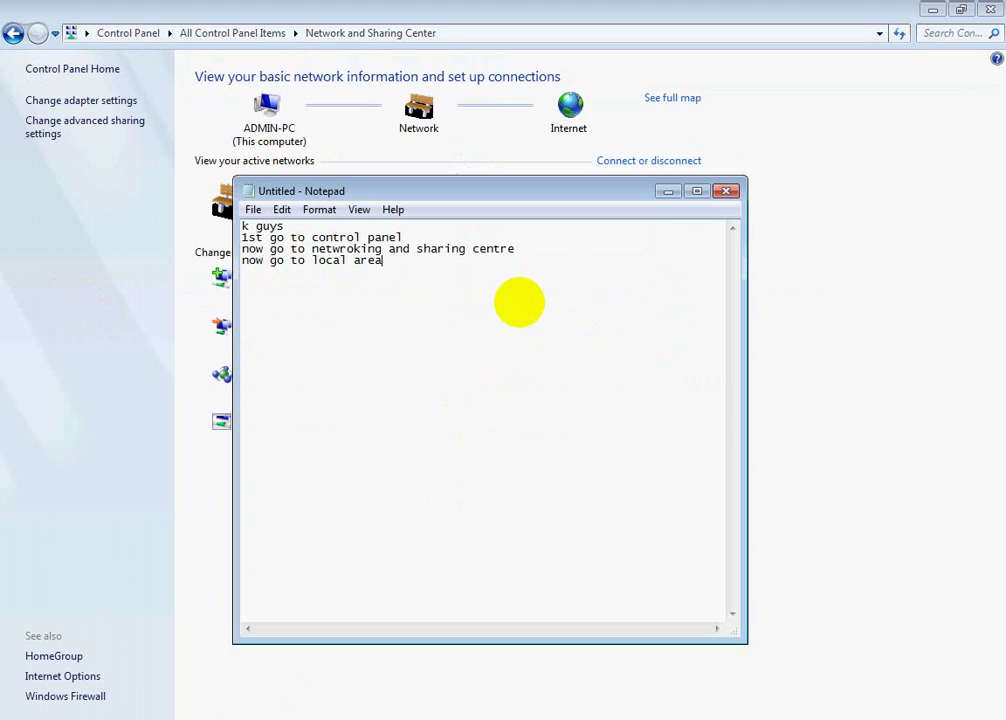
type(" connection if u have ")
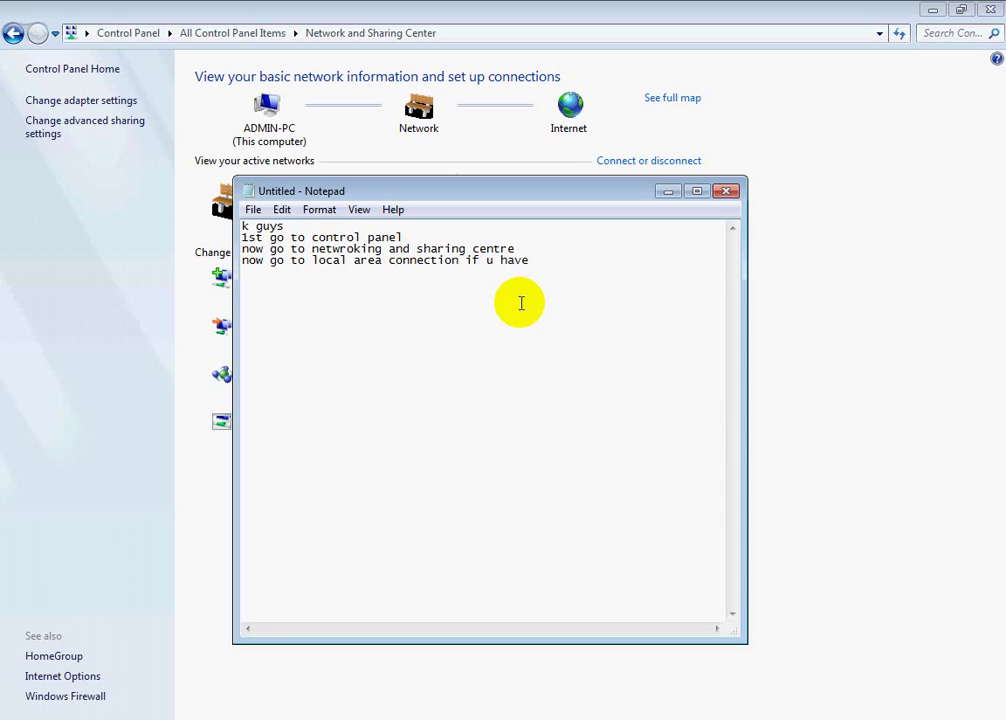
type("a modem with interne")
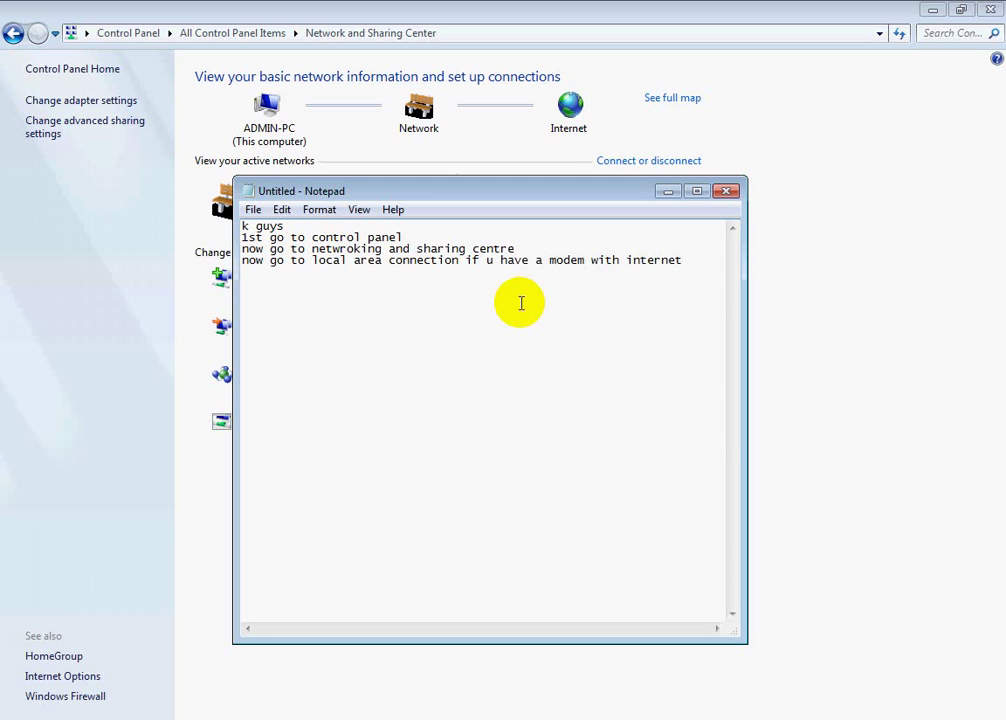
type("t")
left_click_drag(696, 265, 288, 308)
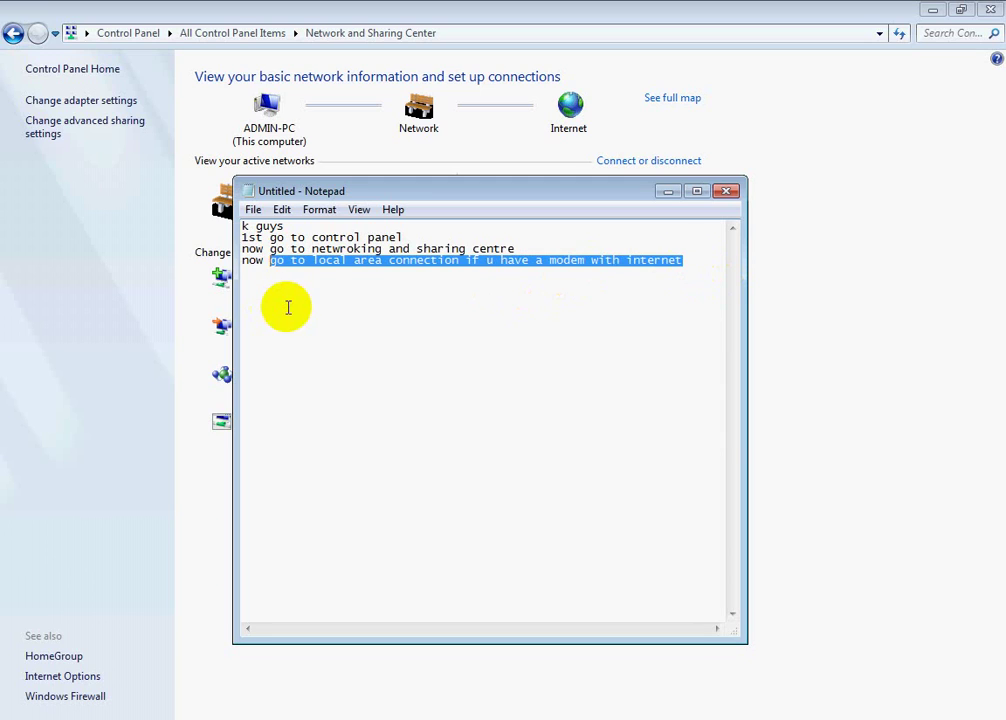
left_click(431, 261)
left_click(668, 191)
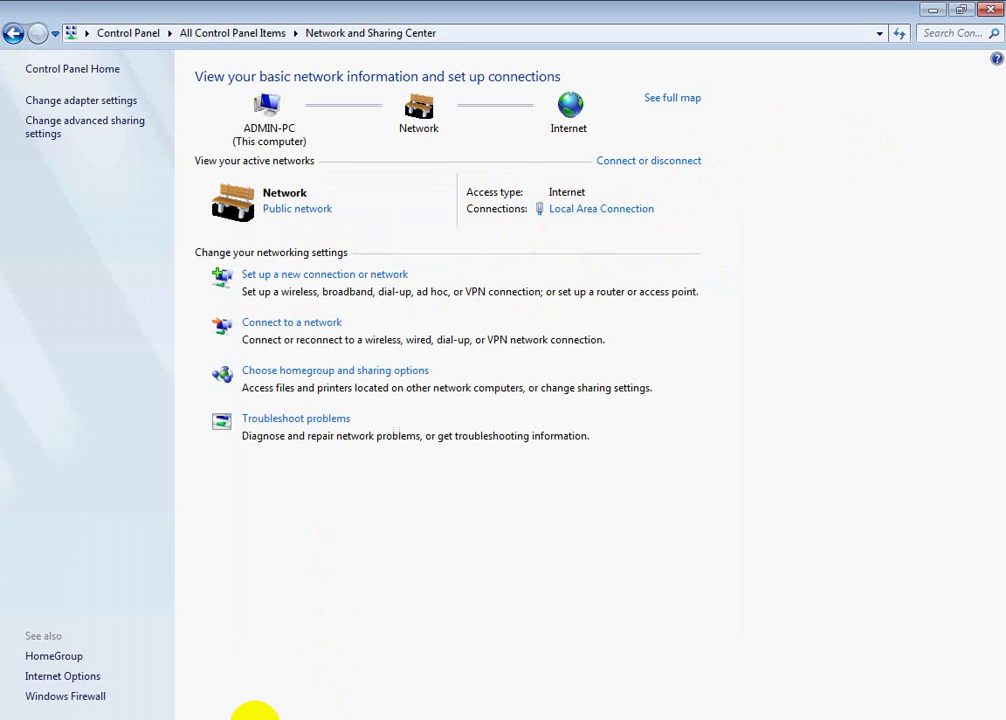
- Add the line "if u have a wifi also np just click what is there in this place:D" to the Notepad notes
left_click(255, 714)
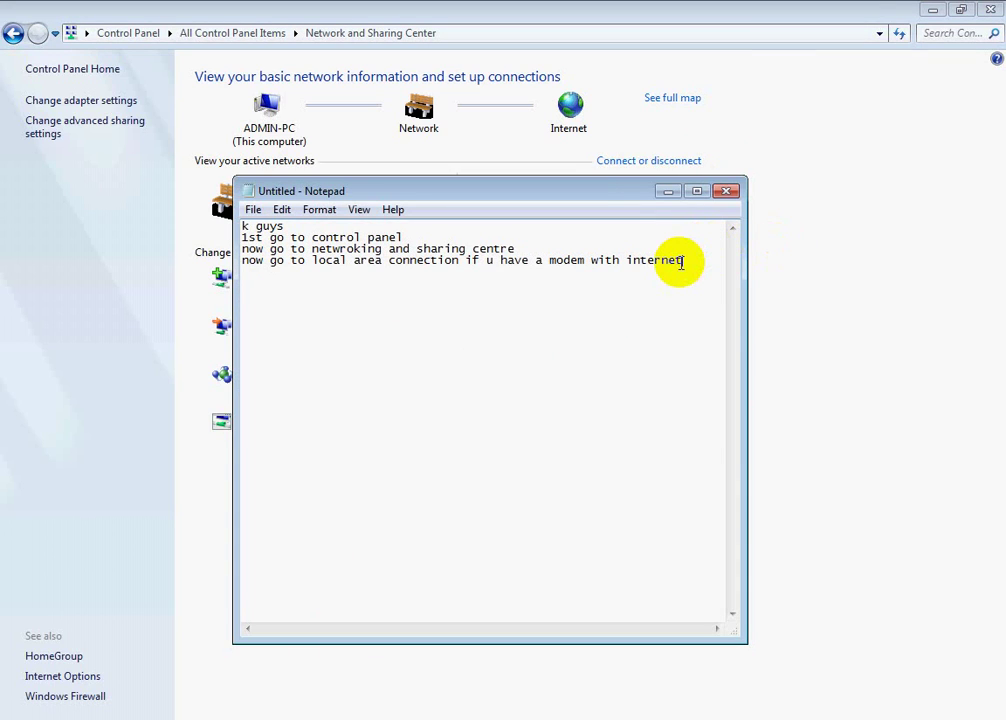
type("if u have a wifi also np")
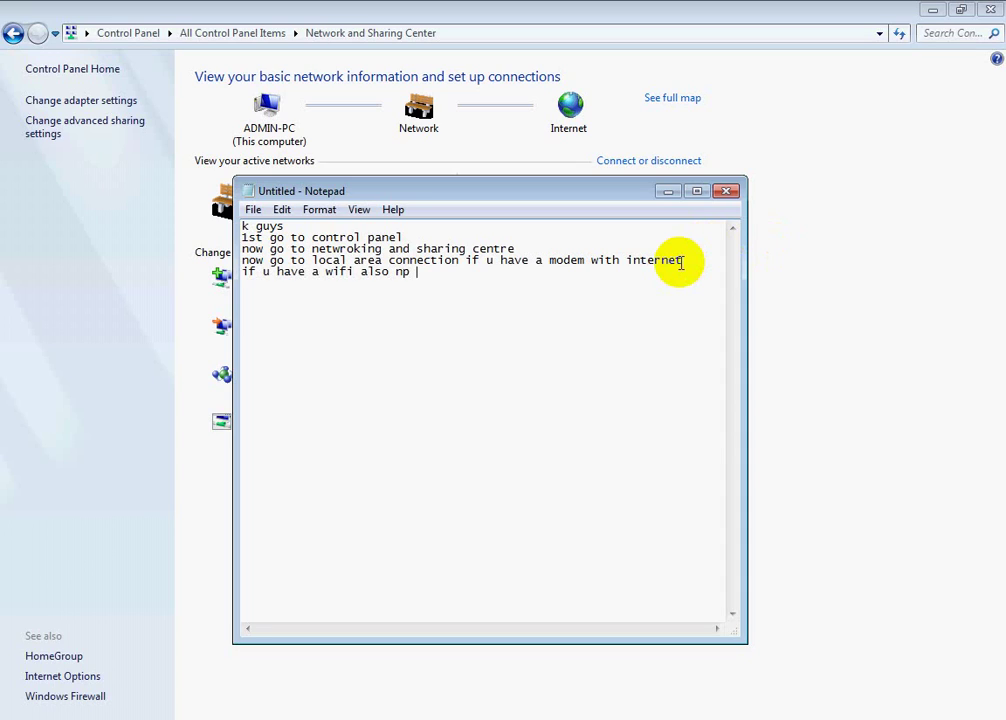
type(" just click what is there in")
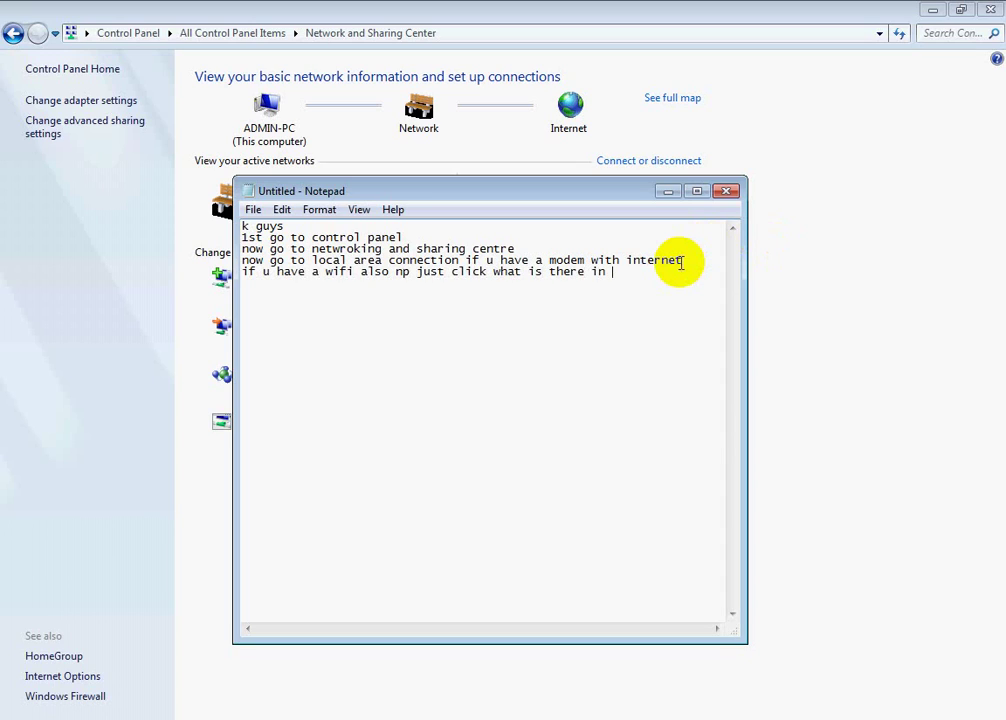
type(" this place")
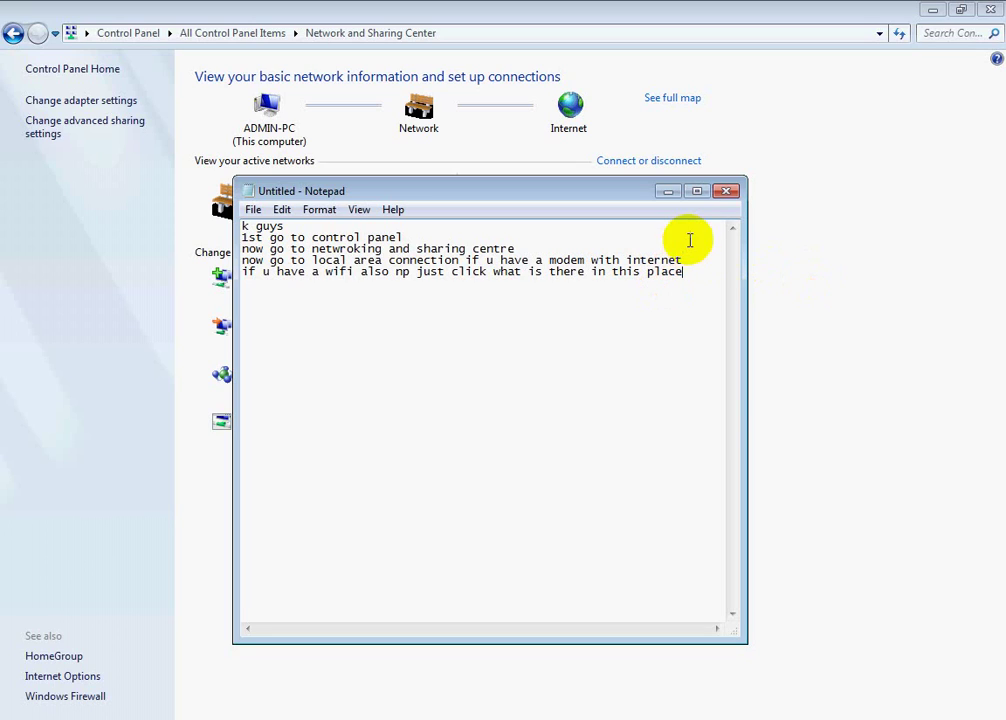
type(":D")
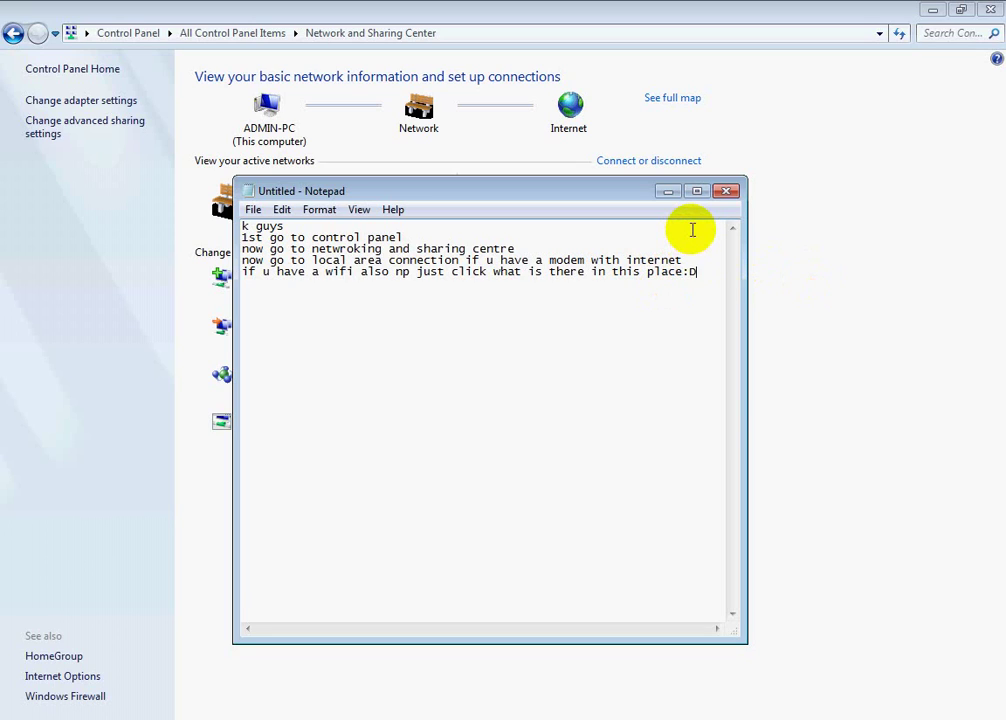
key("Return")
- Minimize the notes and open the status of the active Local Area Connection
left_click(668, 192)
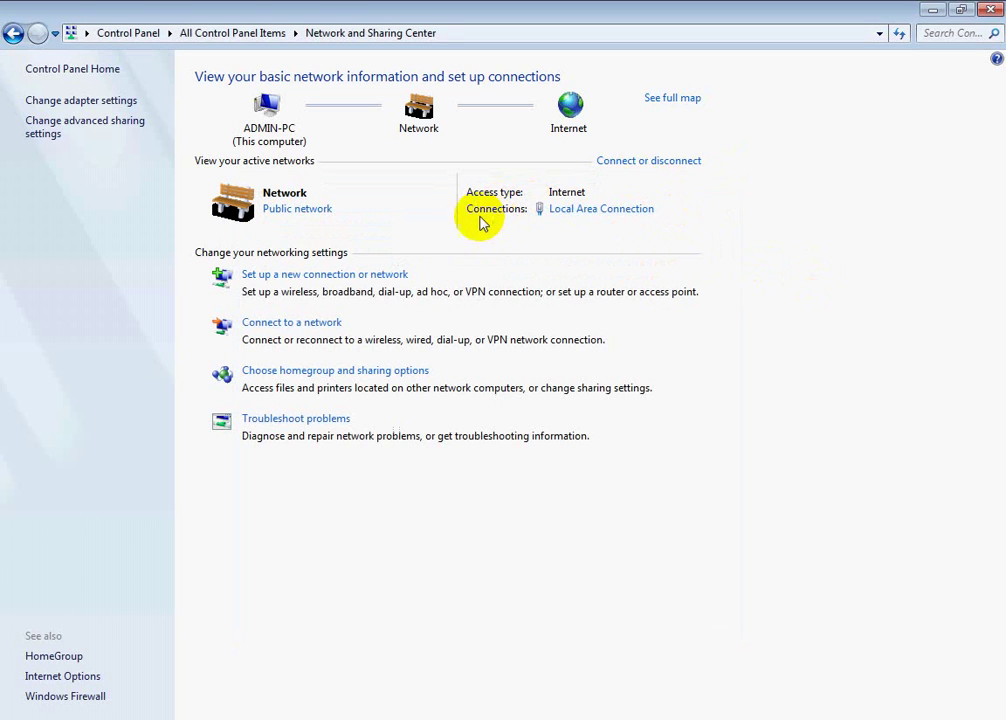
left_click(596, 210)
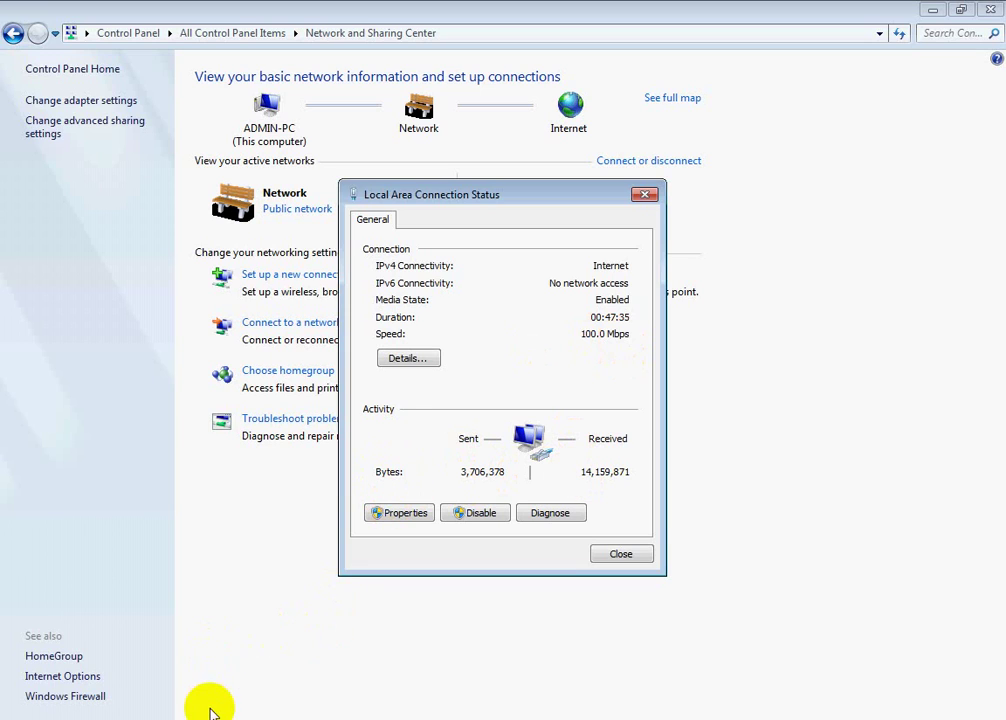
- Switch to Notepad and add the line "now go to properties" to the notes
left_click(247, 716)
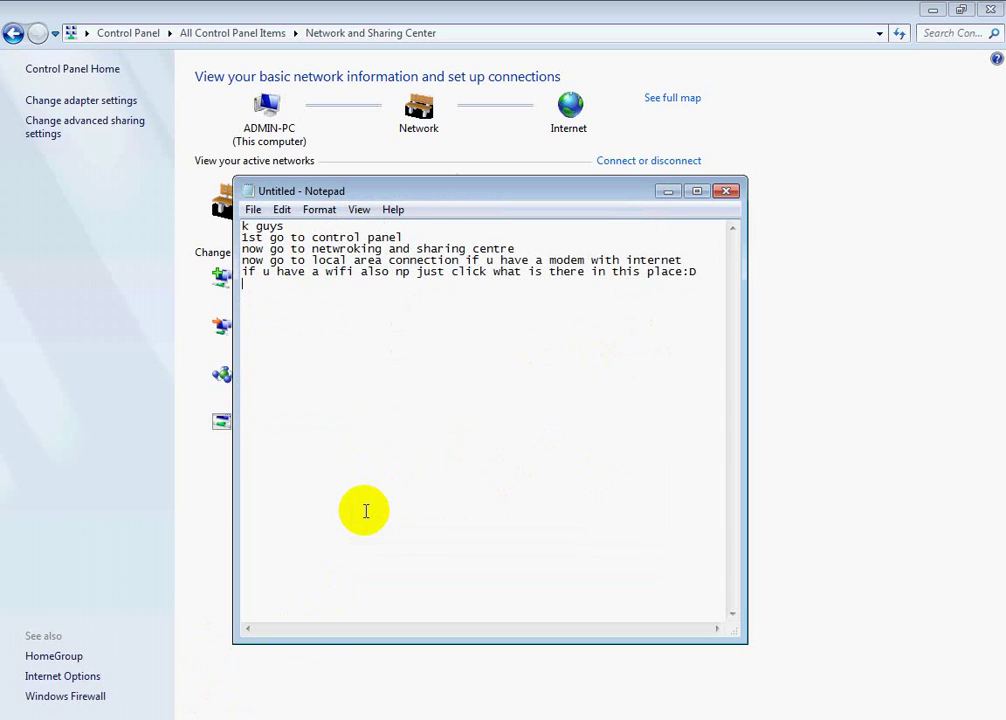
type("now go to")
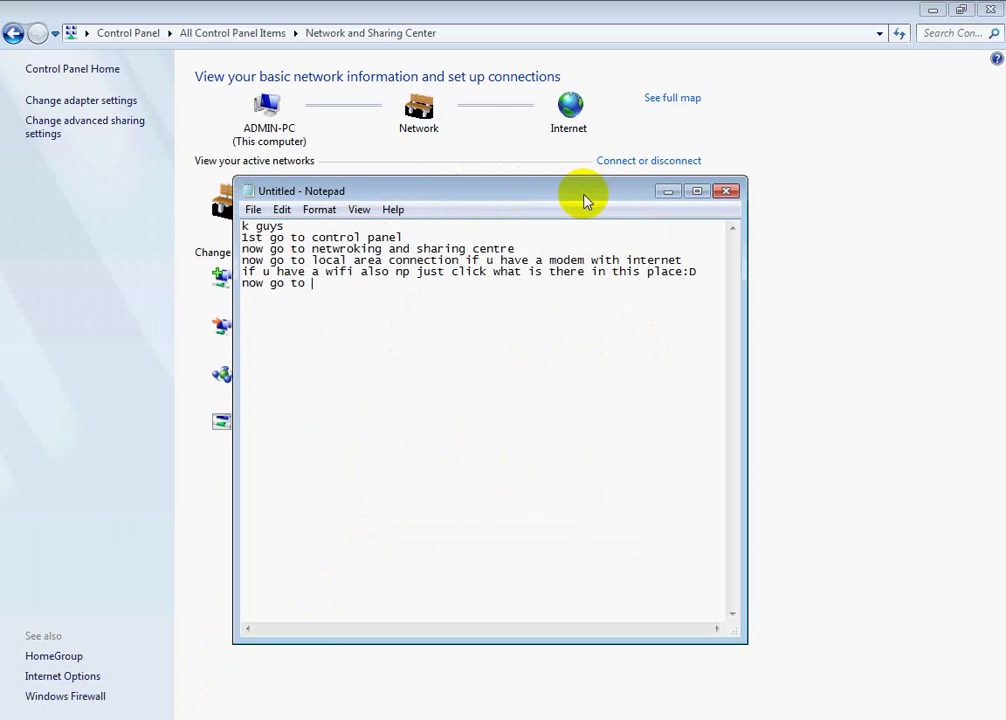
type("properties")
- Open the properties of the Local Area Connection and bring the Notepad notes back up
left_click(668, 191)
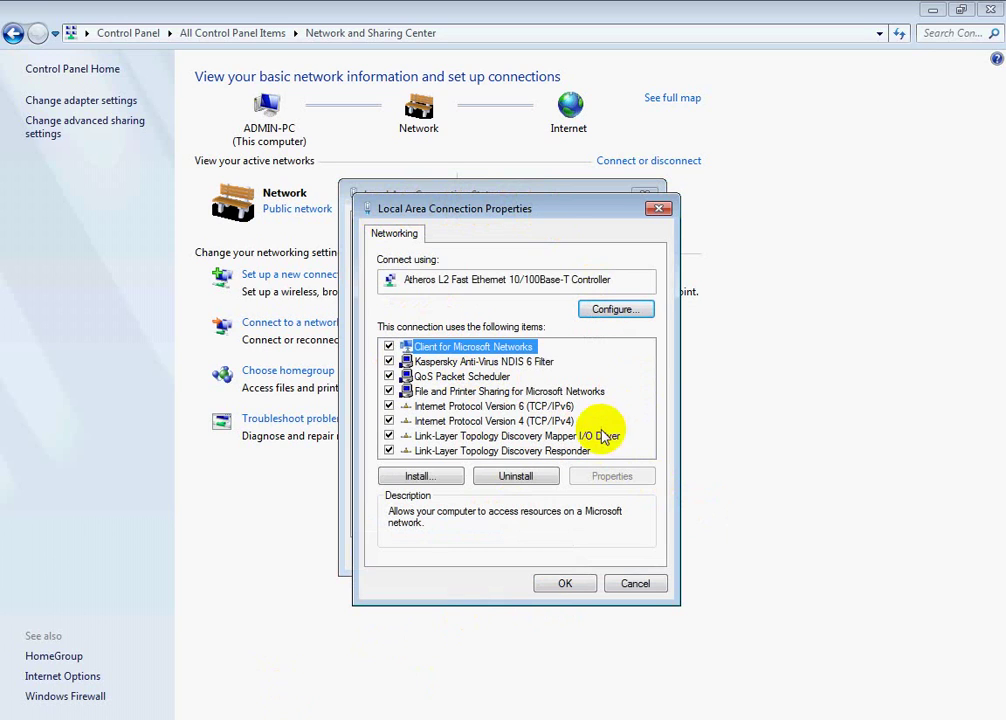
left_click(225, 716)
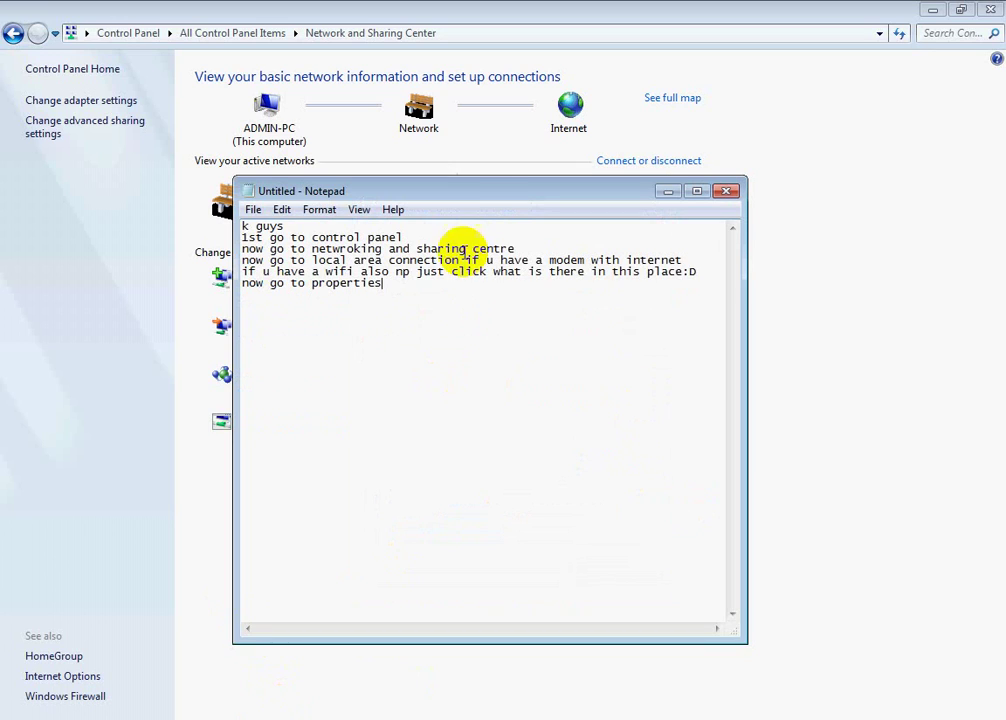
- Move the Notepad window down below the network items list so the Local Area Connection properties are uncovered
left_click_drag(462, 194, 478, 7)
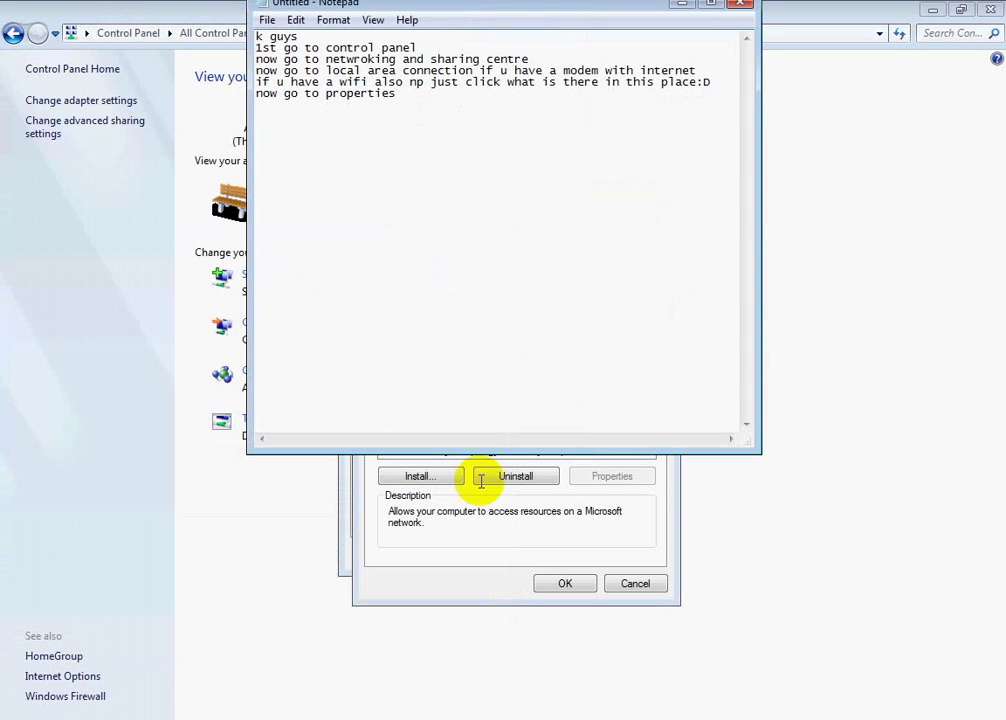
key("super+Up")
left_click(960, 9)
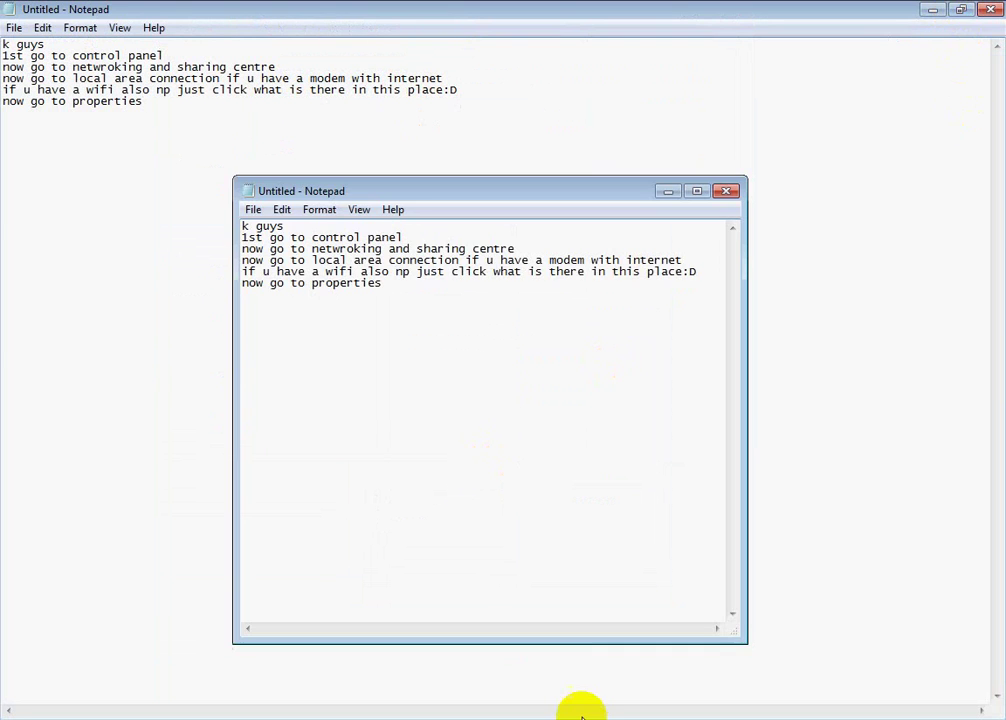
left_click_drag(507, 190, 488, 468)
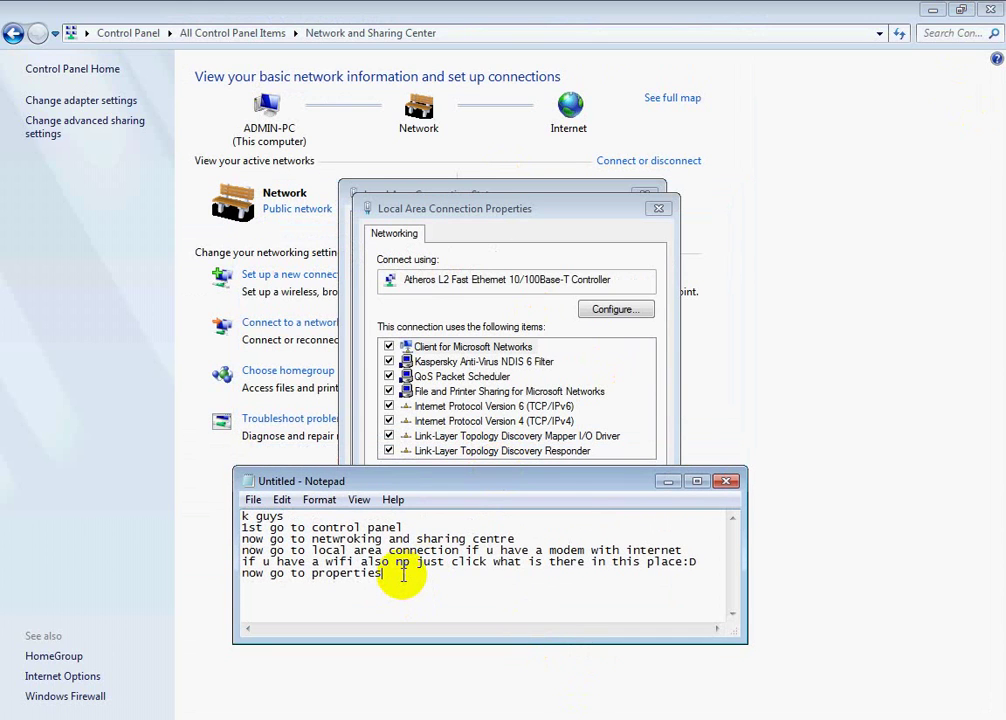
- Add the line "now go to internet protocol version 4 tat one" to the Notepad notes
key("Return")
type("now go t o")
key("BackSpace")
key("BackSpace")
type("o internet")
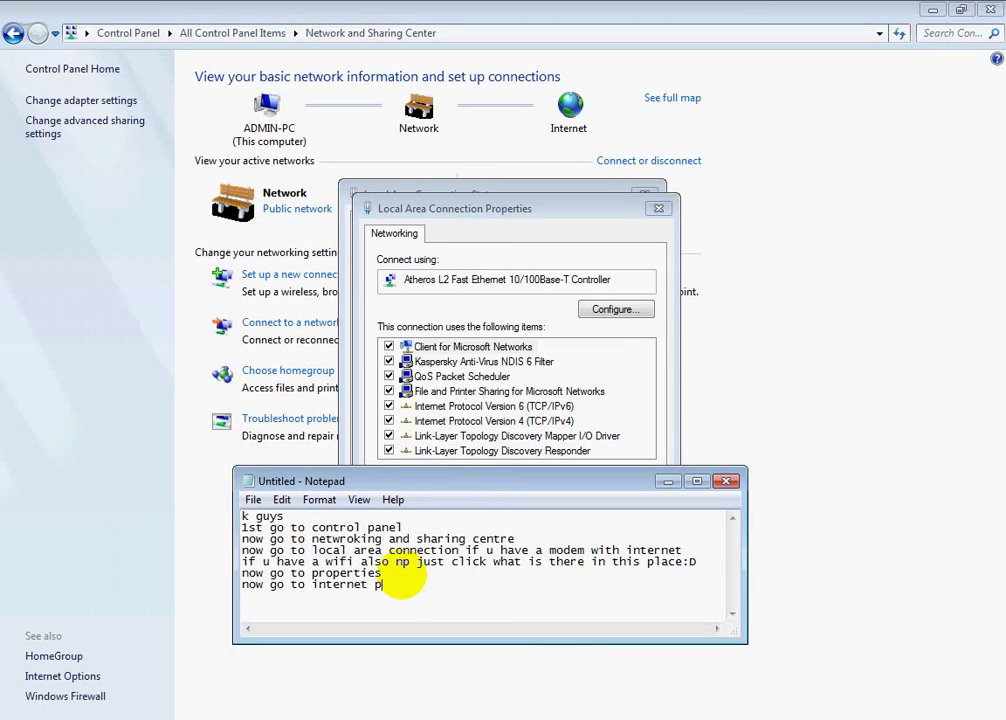
type(" protocol version 4")
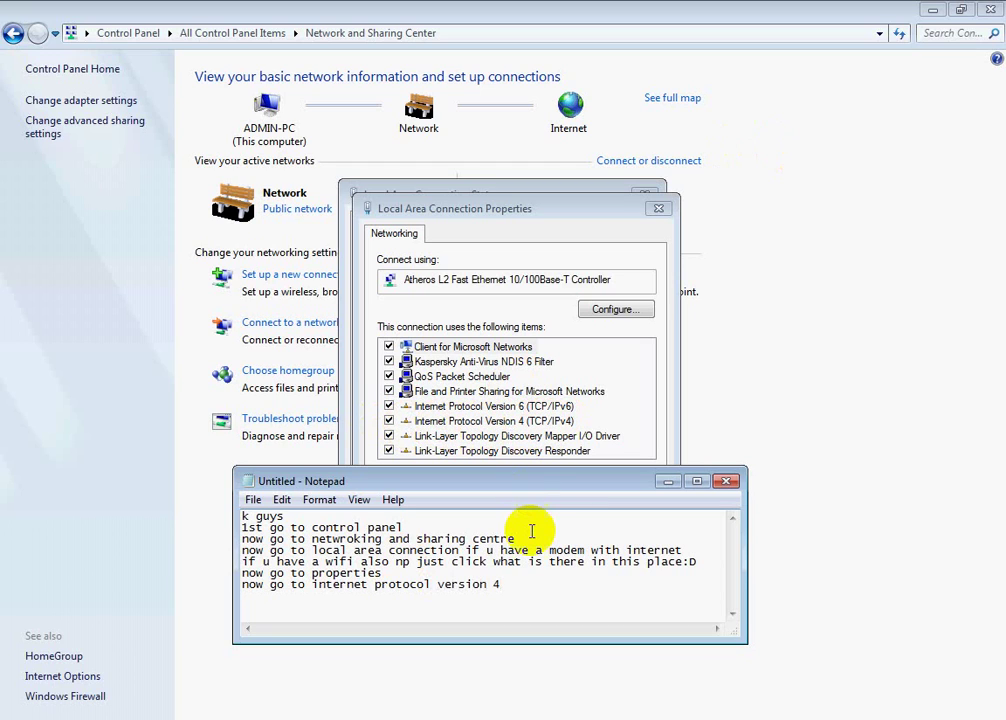
type("tat one")
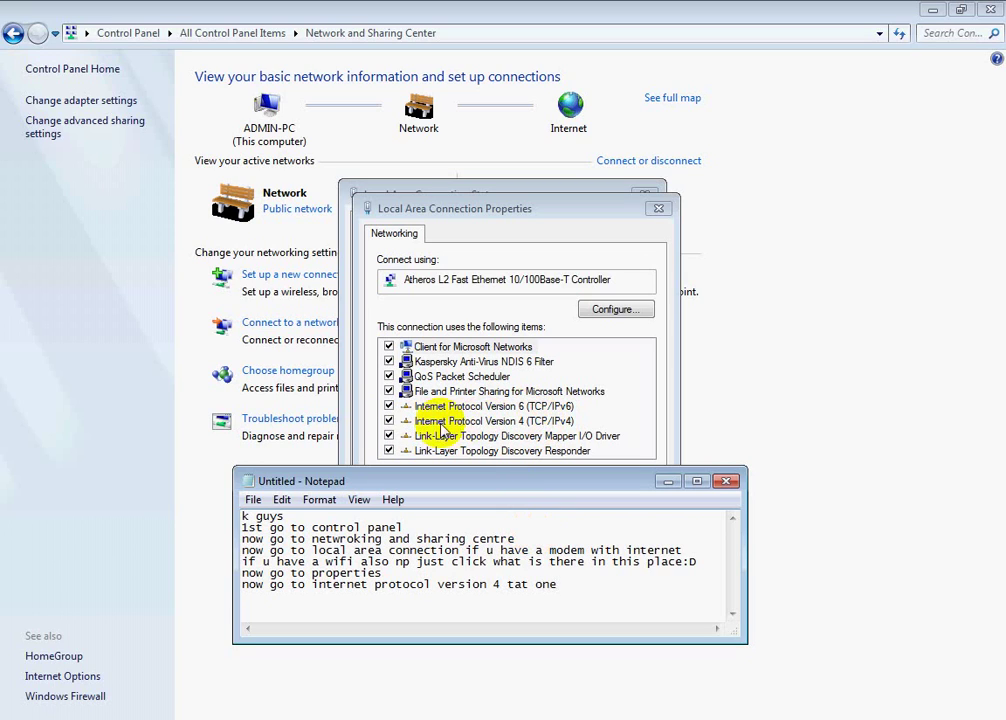
- Select Internet Protocol Version 4 (TCP/IPv4) in the connection items and add the line "now click tat go to propertiesssssss" to the notes
left_click(445, 422)
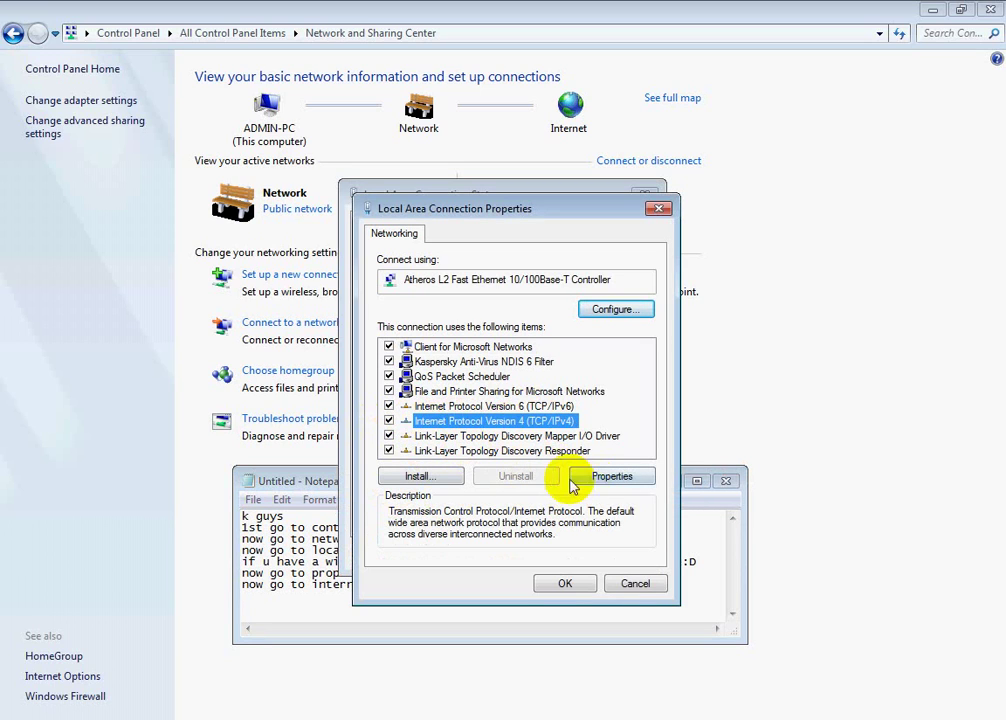
left_click(373, 703)
left_click(558, 590)
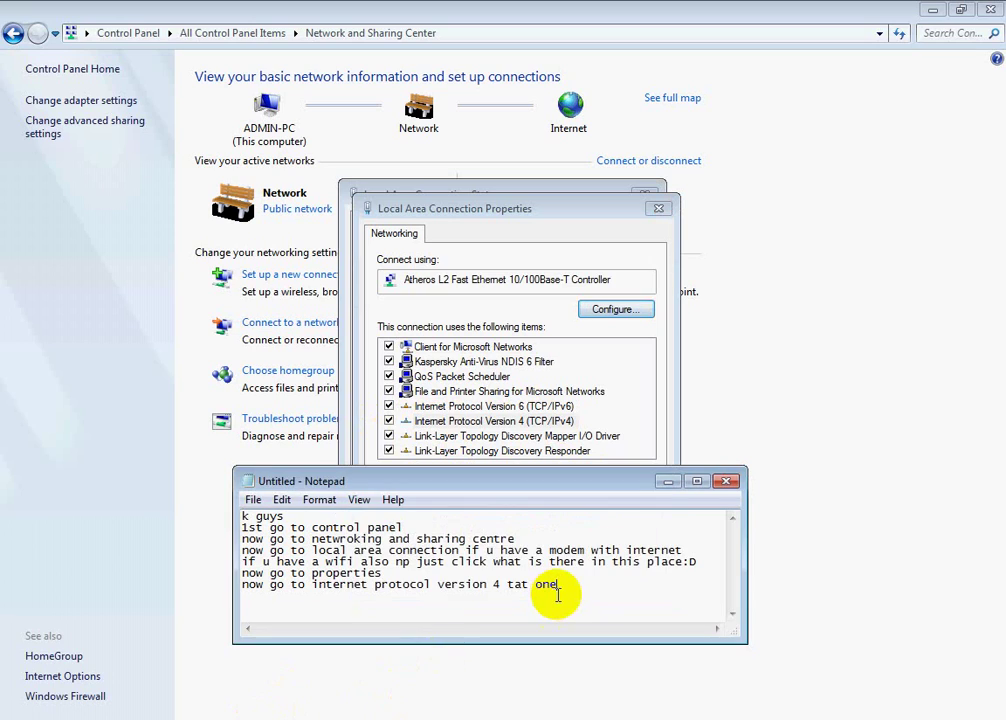
type(".")
type("ow click ta")
type("t ")
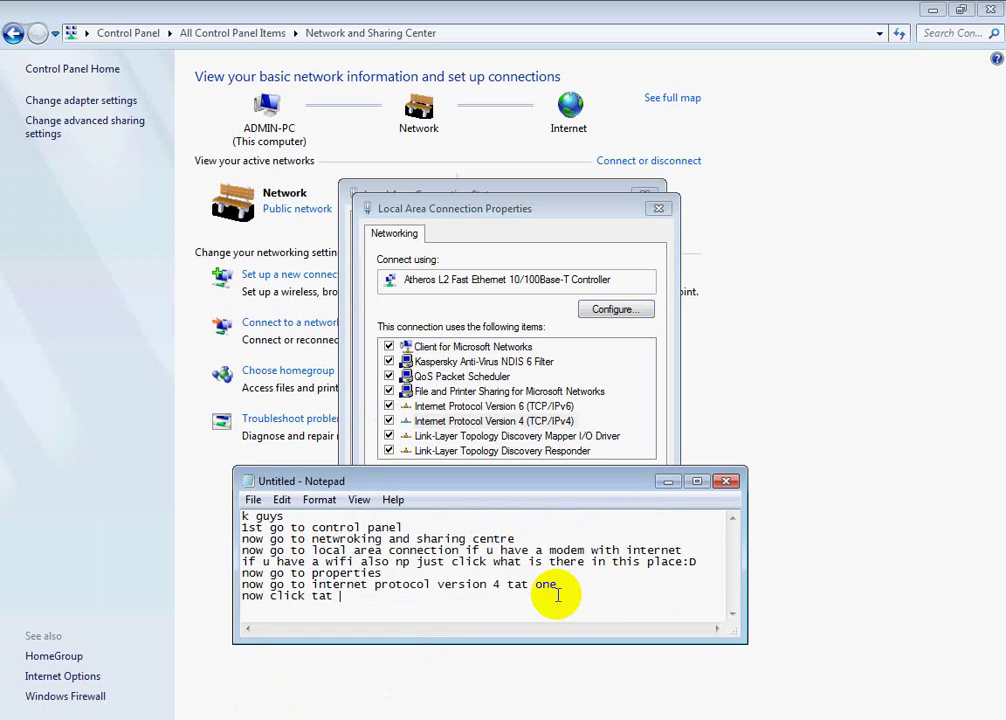
type("go to propertiesssssss")
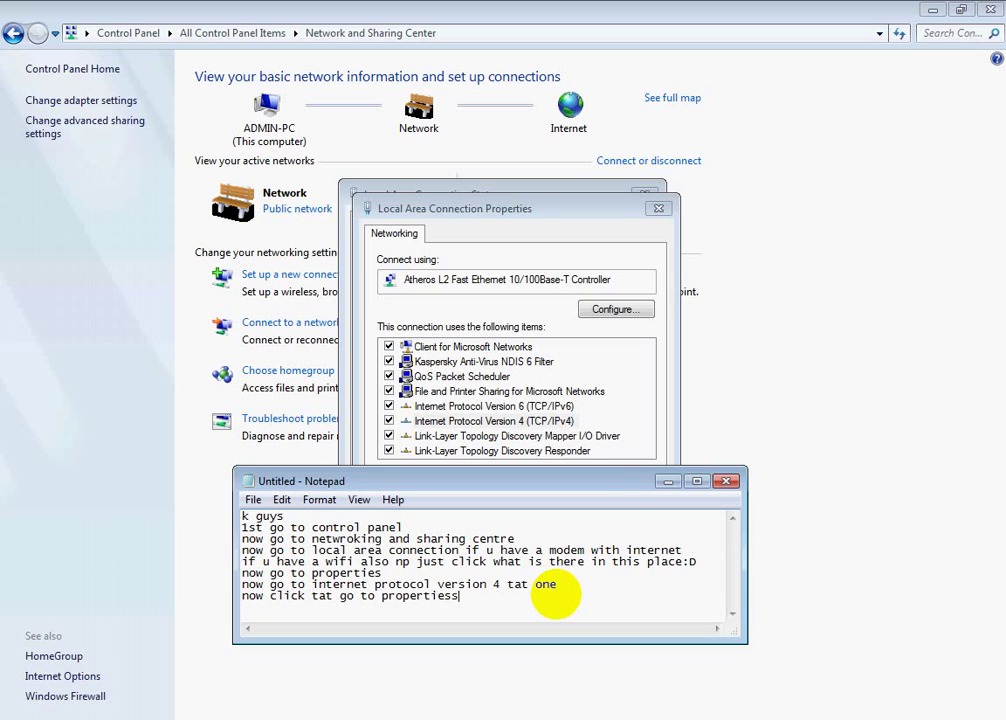
- Minimize the notes and open the properties of Internet Protocol Version 4 (TCP/IPv4)
left_click(670, 487)
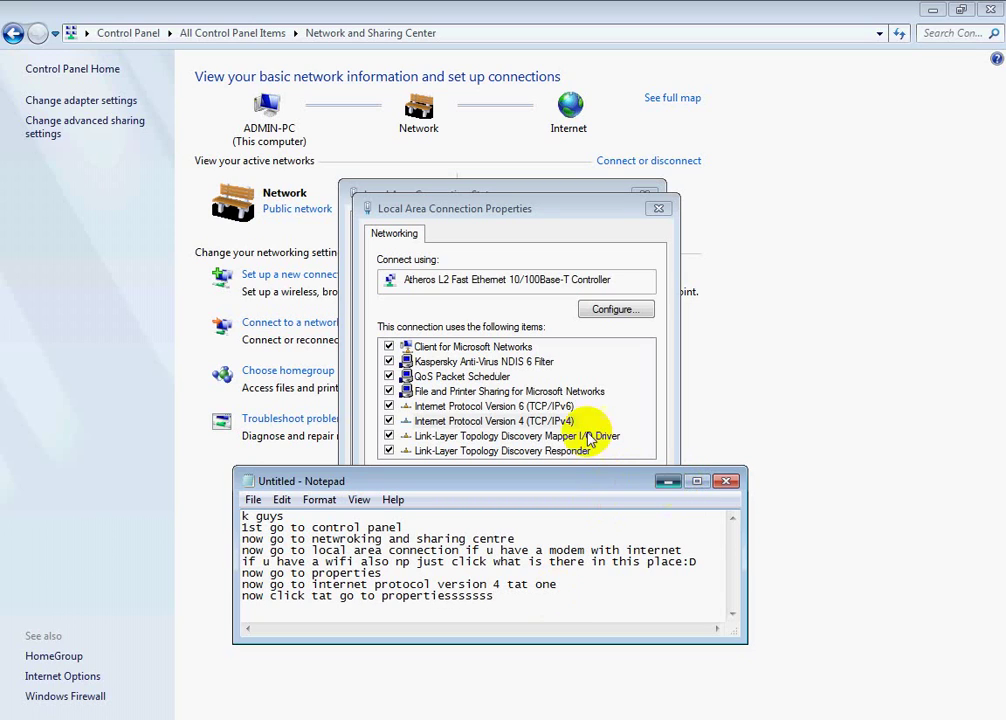
left_click(557, 420)
left_click(609, 476)
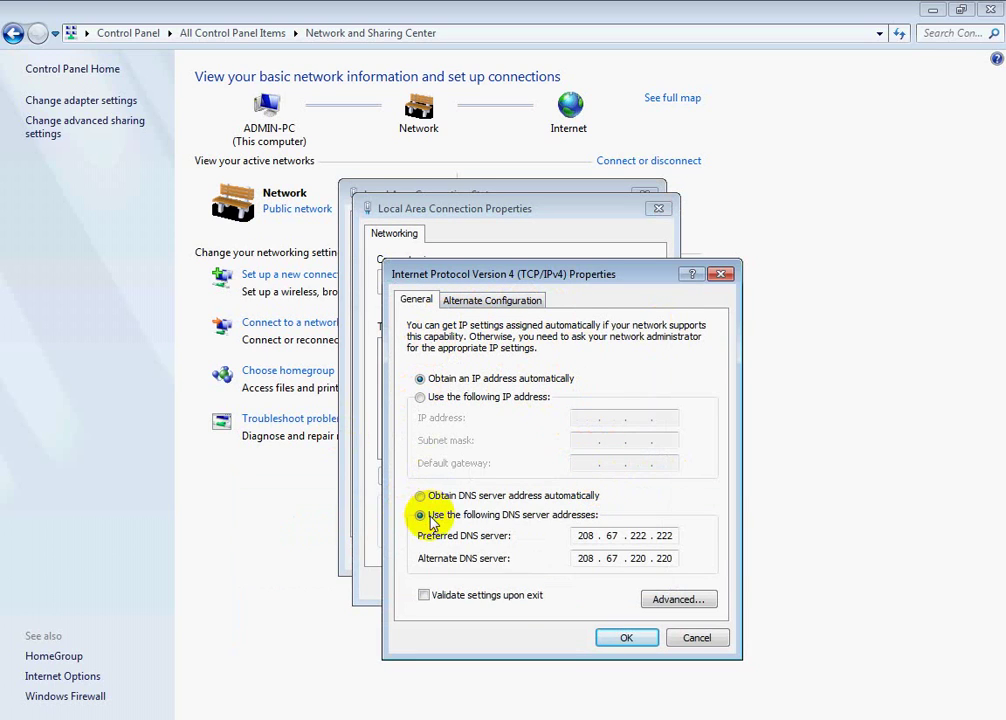
- Bring back the Notepad notes and add the line "now normally all ur computer will be in this", keeping the DNS settings uncovered
left_click(290, 715)
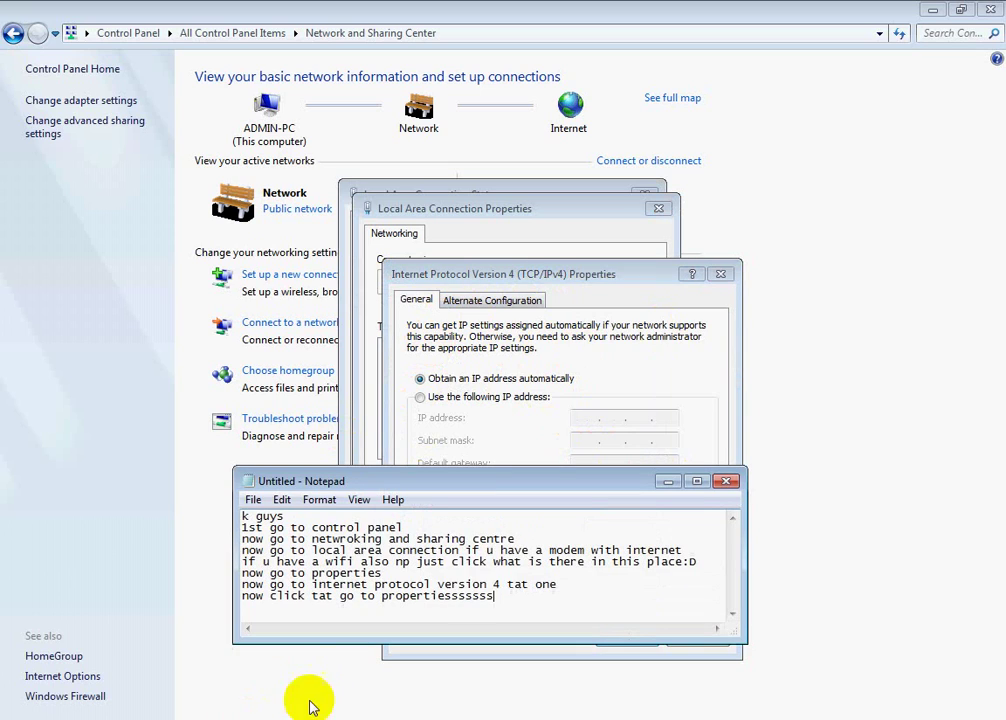
type("n")
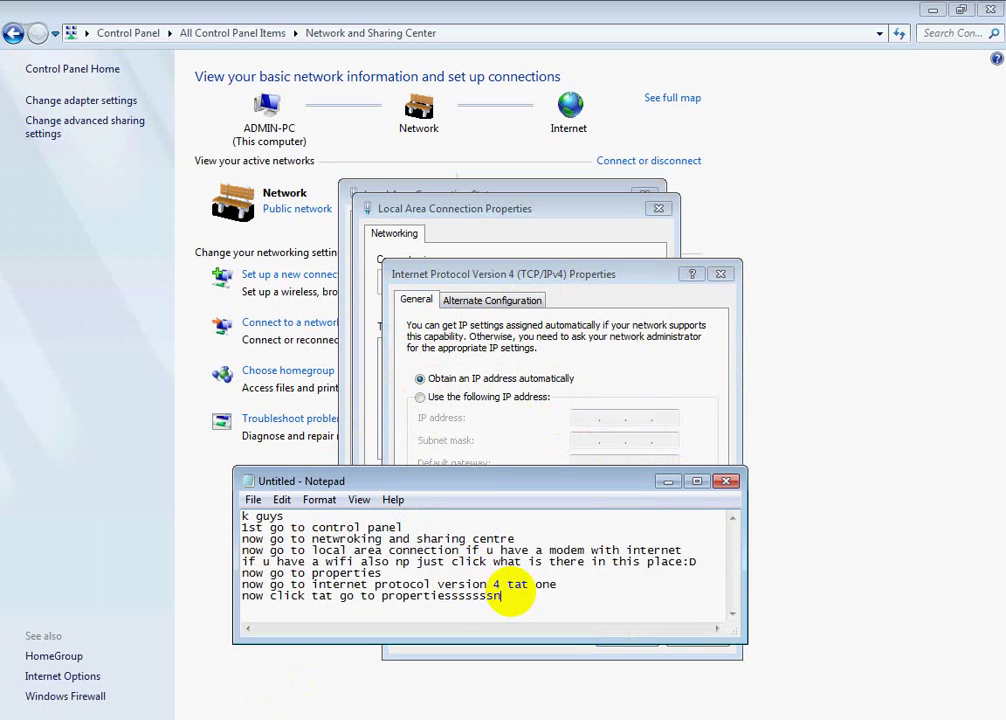
type("now normally all ur ")
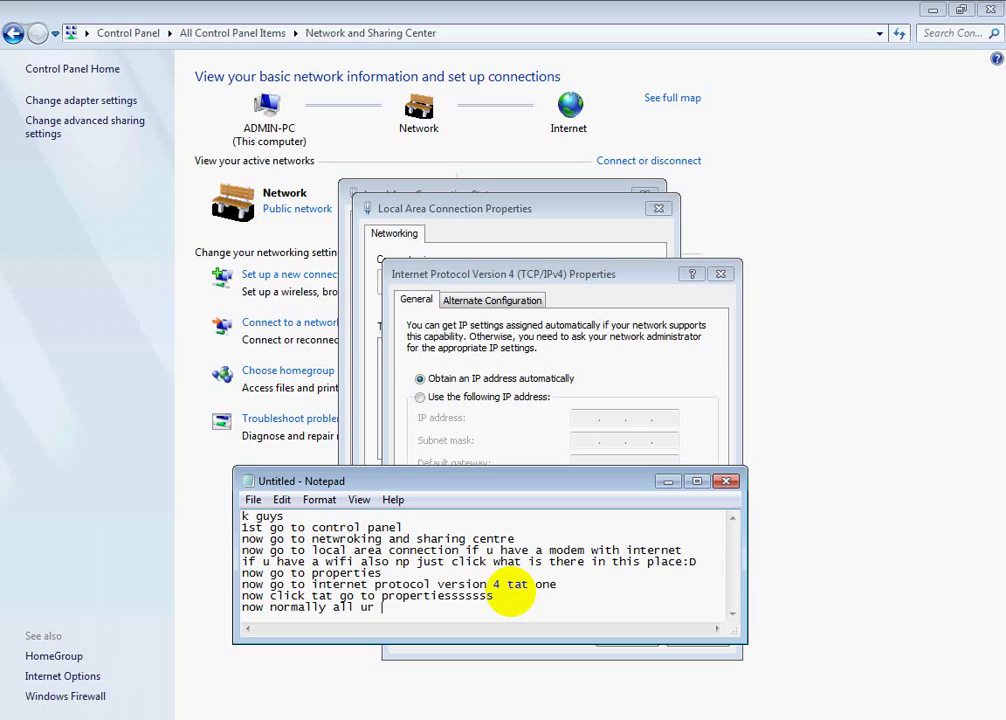
type("computer will be in")
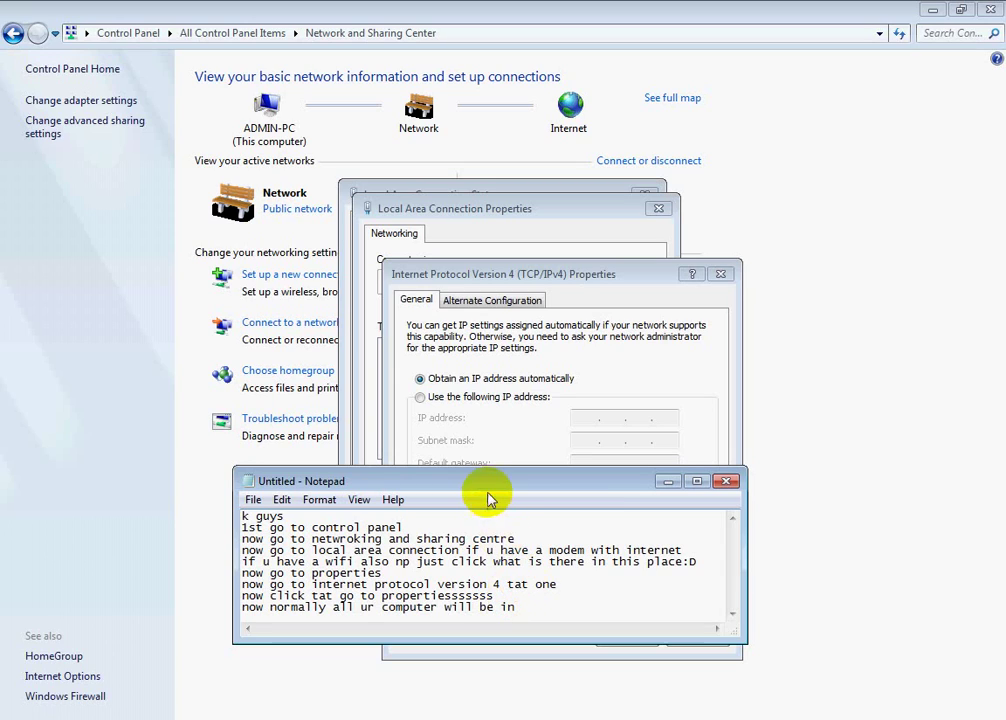
left_click_drag(475, 487, 464, 594)
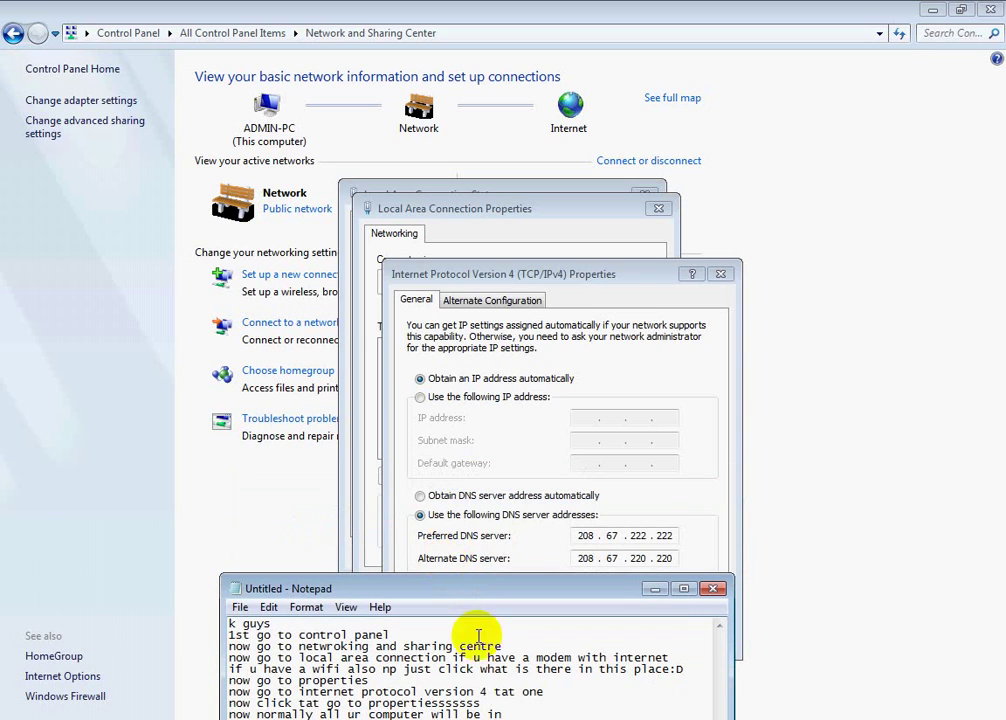
type("th")
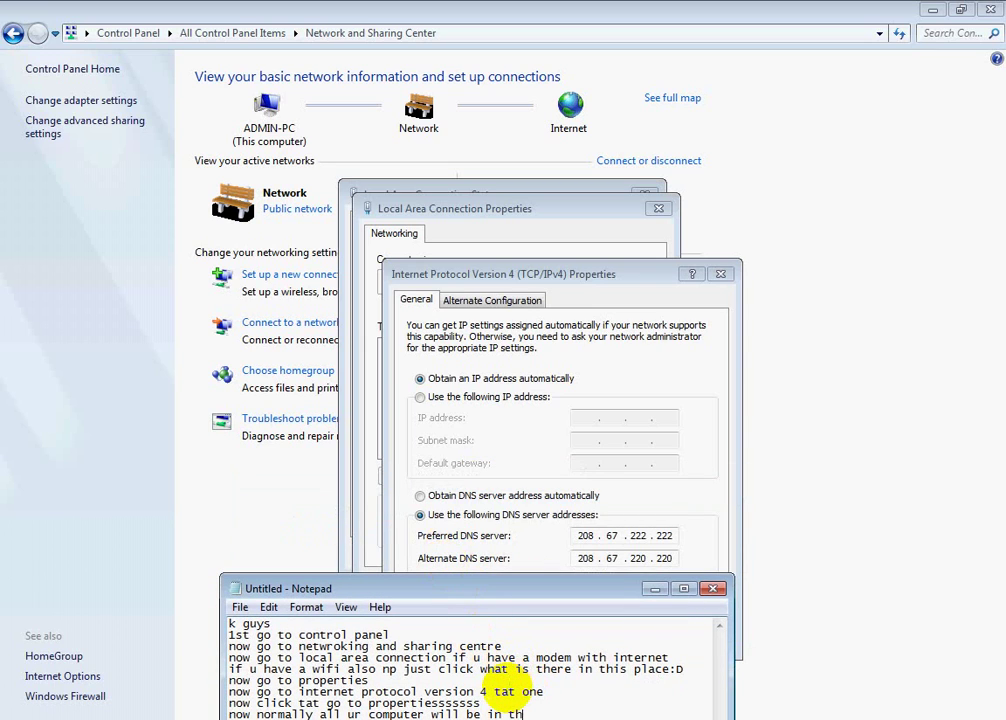
type("is")
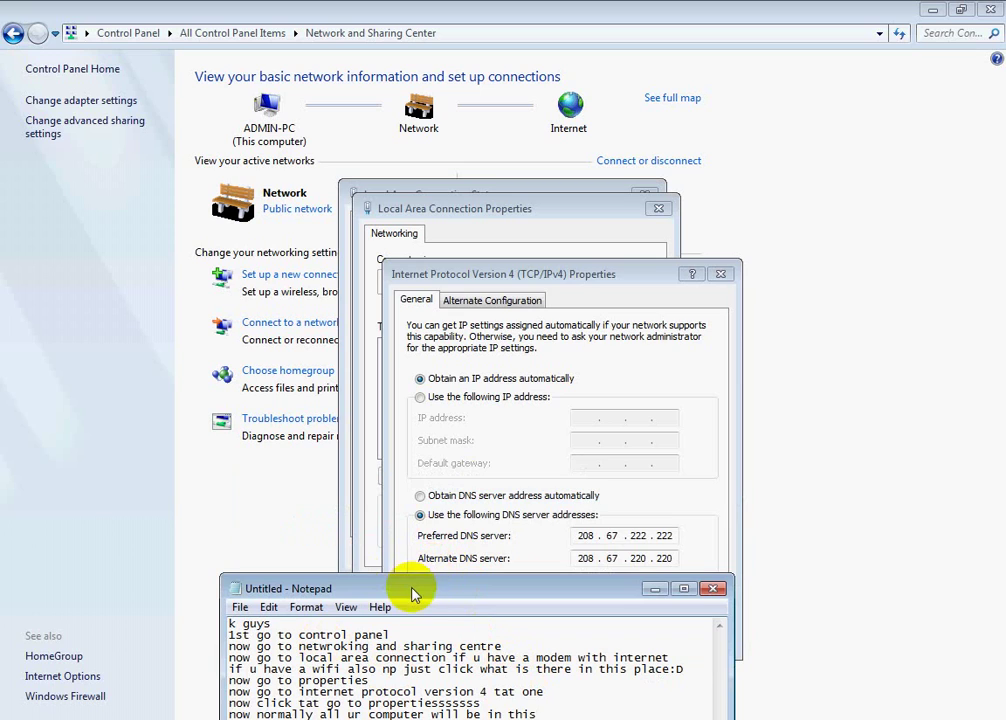
- Switch the IPv4 DNS setting to automatic, then back to using the following DNS server addresses to clear both address fields
mouse_move(411, 588)
left_mouse_down()
mouse_move(395, 563)
mouse_move(407, 567)
left_mouse_up()
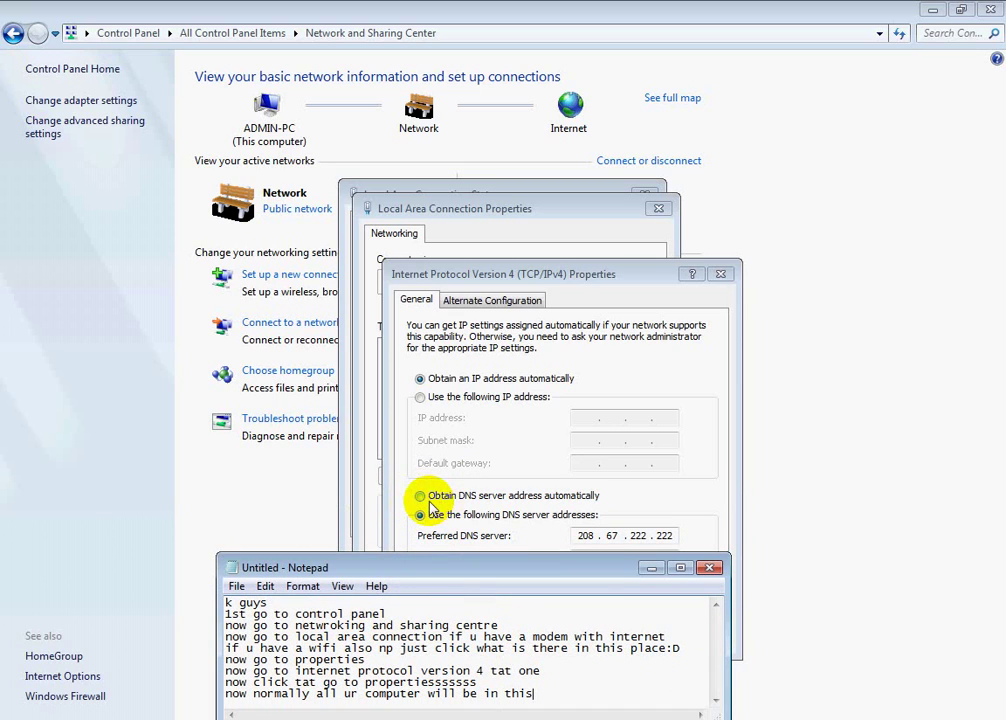
left_click(432, 506)
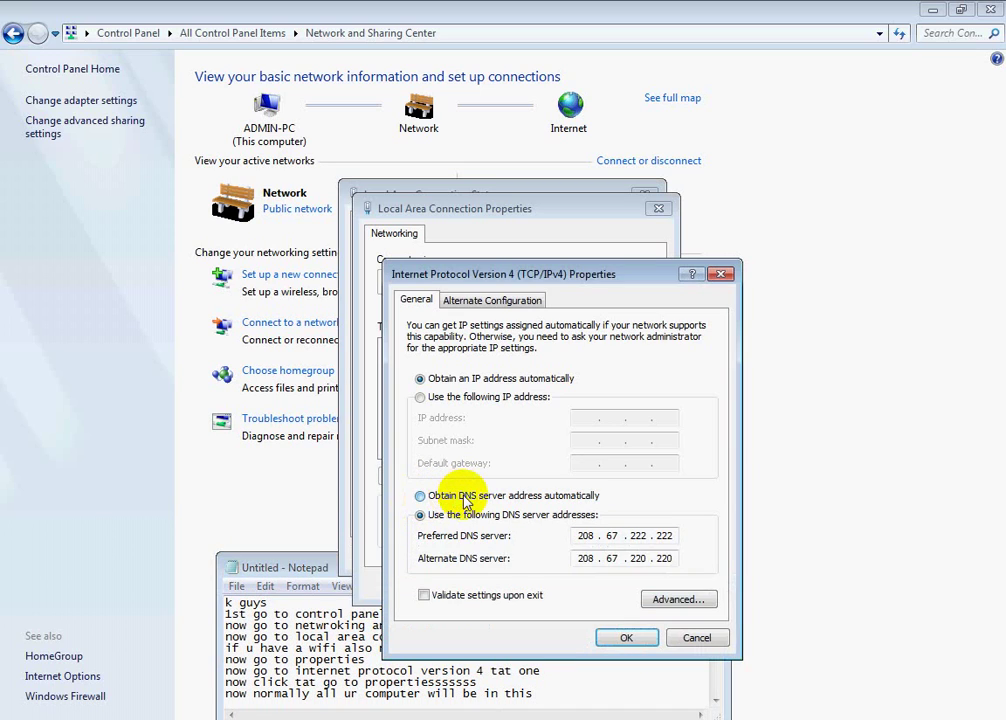
left_click(421, 496)
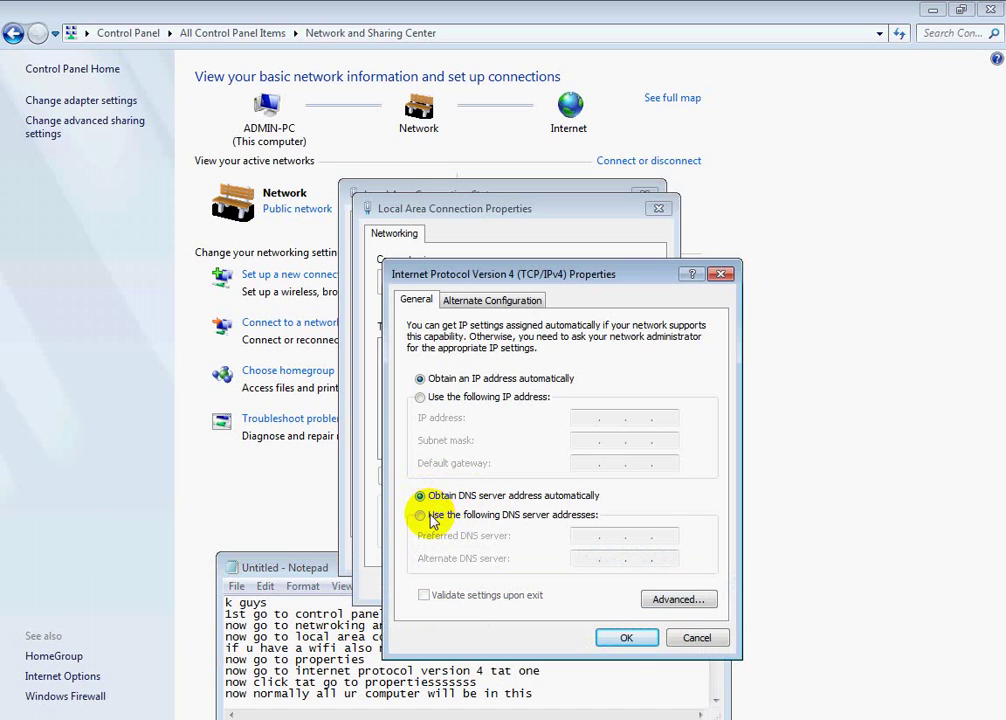
left_click(421, 515)
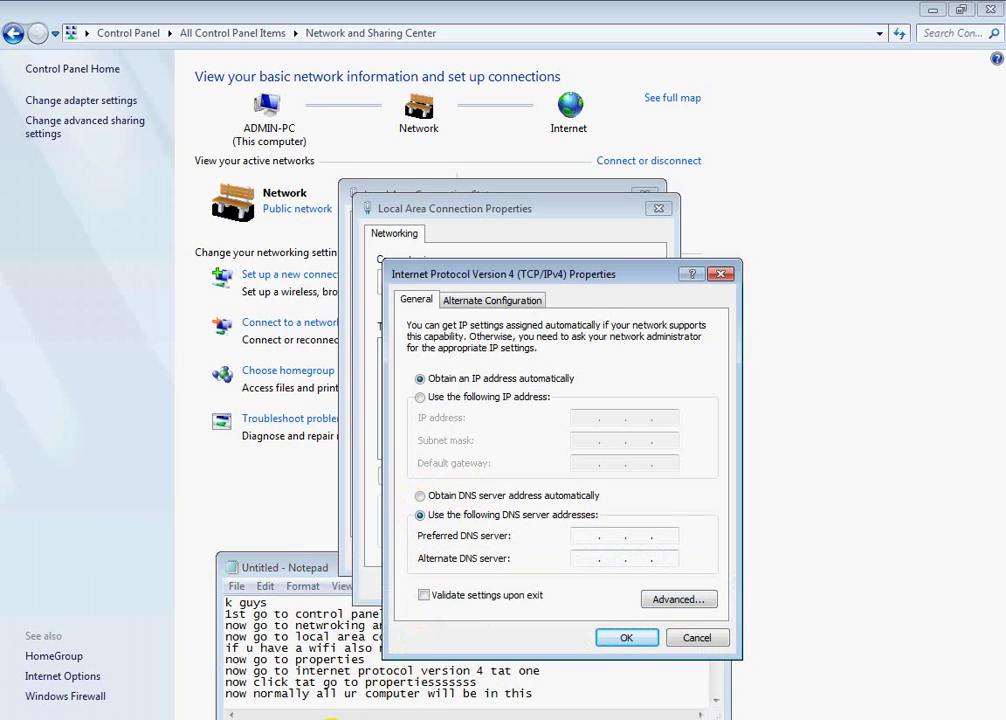
- Move the notes above the DNS settings and add the line "now guys should choose this and type there"
left_click(281, 567)
left_click_drag(3, 372, 326, 191)
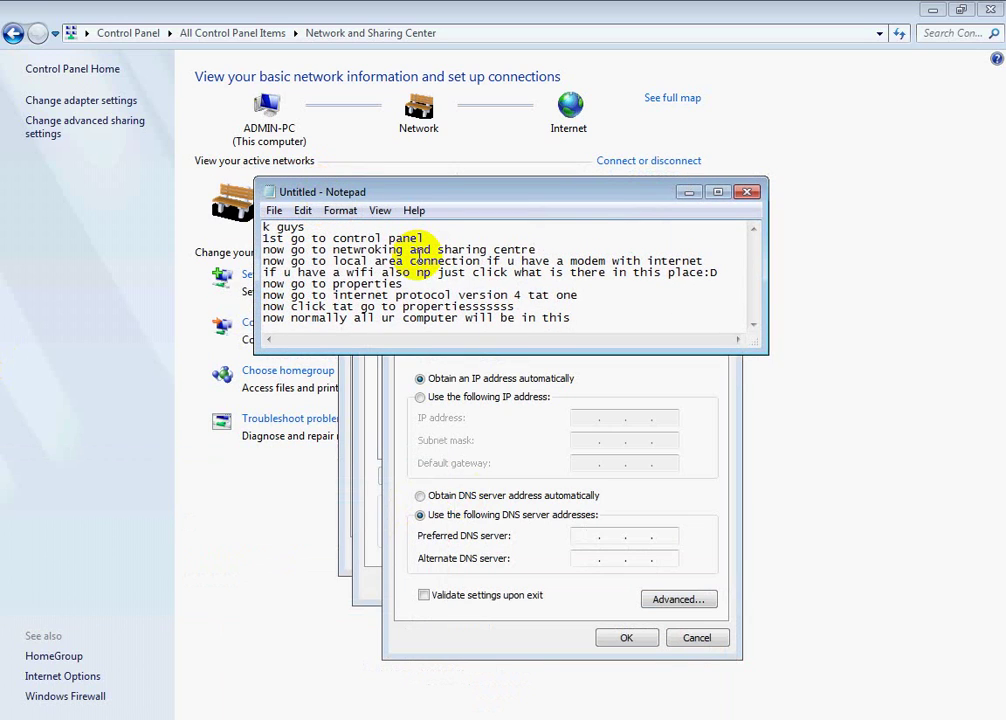
key("Return")
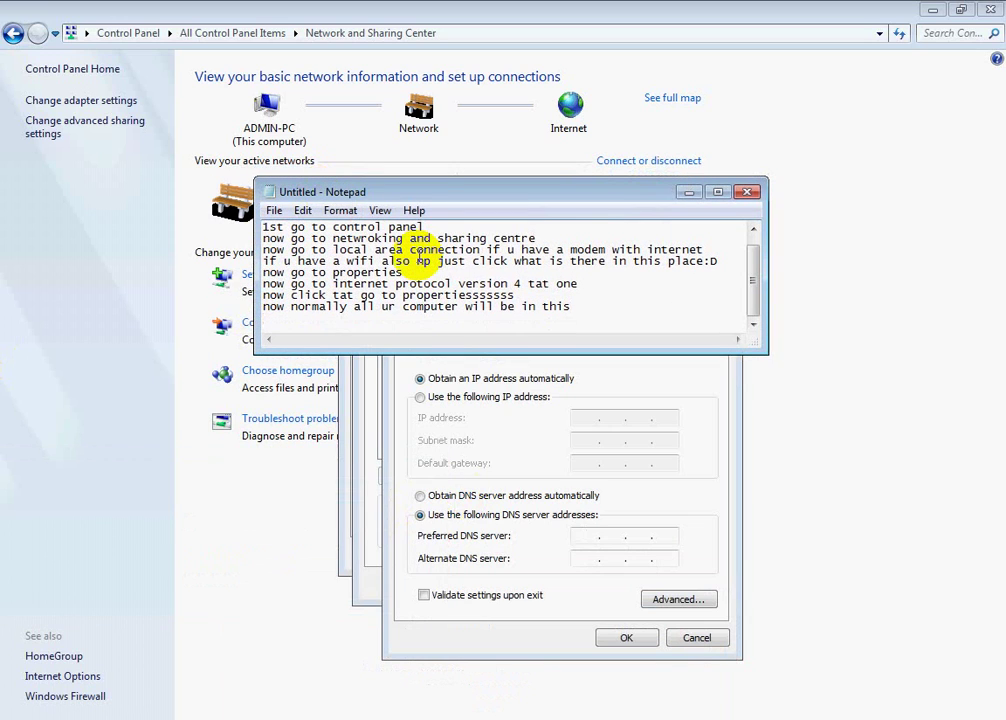
type("now guys should ch")
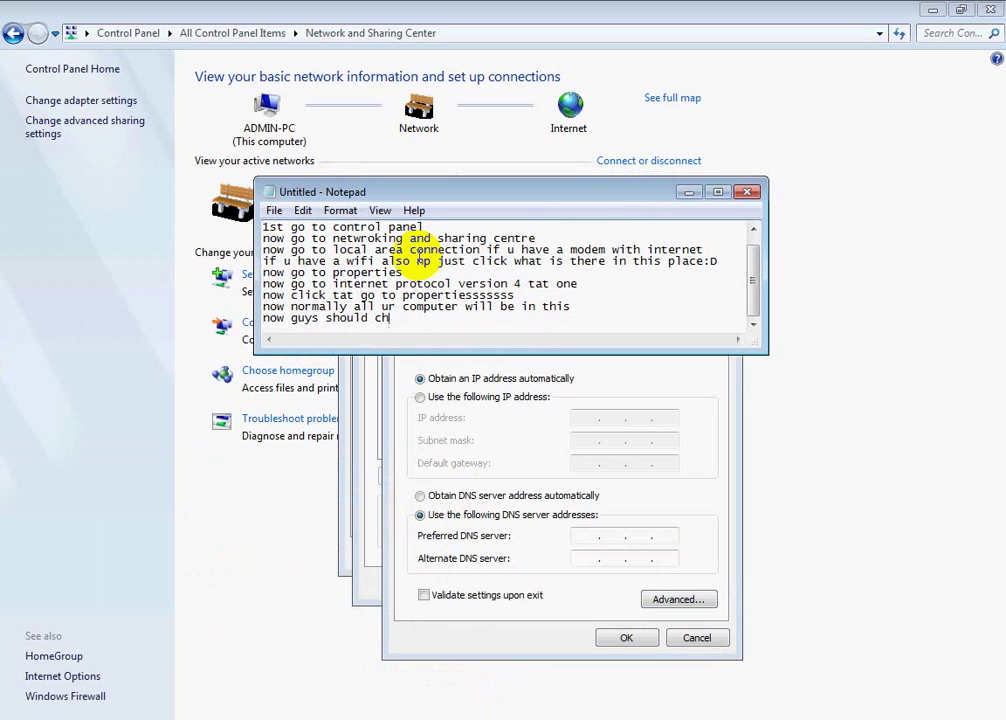
type("oose this")
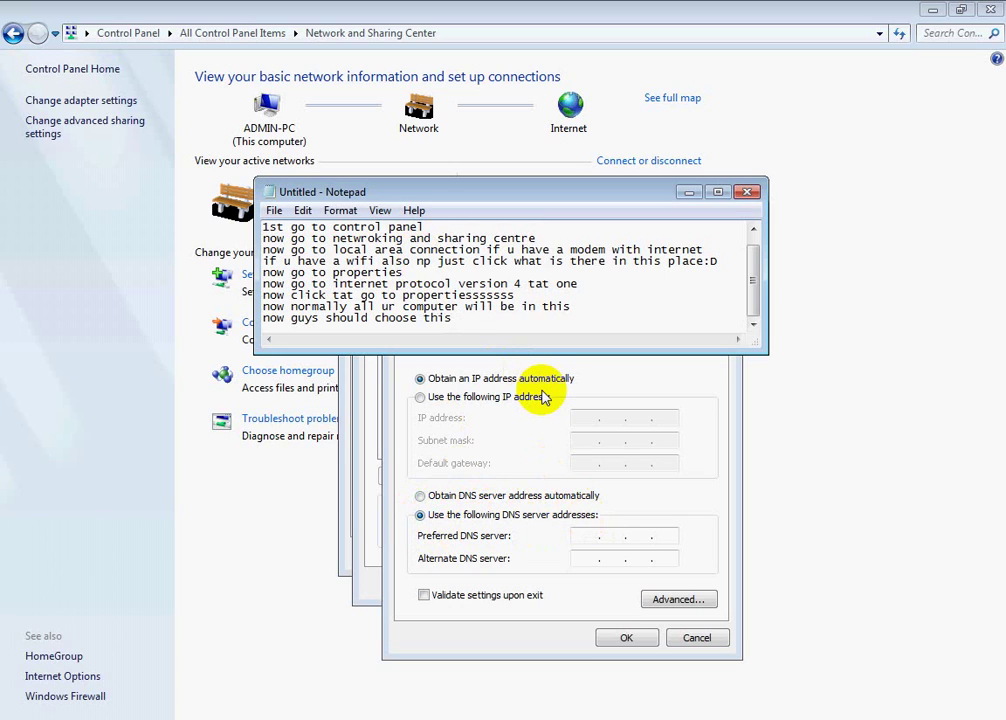
type("nd type there")
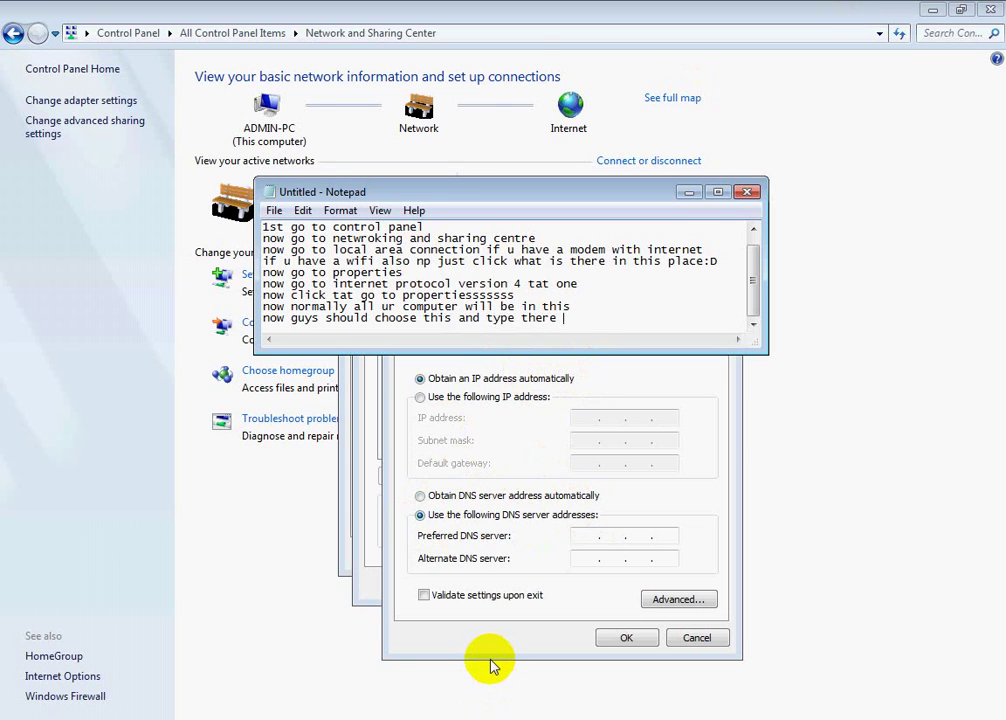
- Return to the IPv4 properties and set the preferred DNS server to 208.67.222.222
left_click(507, 705)
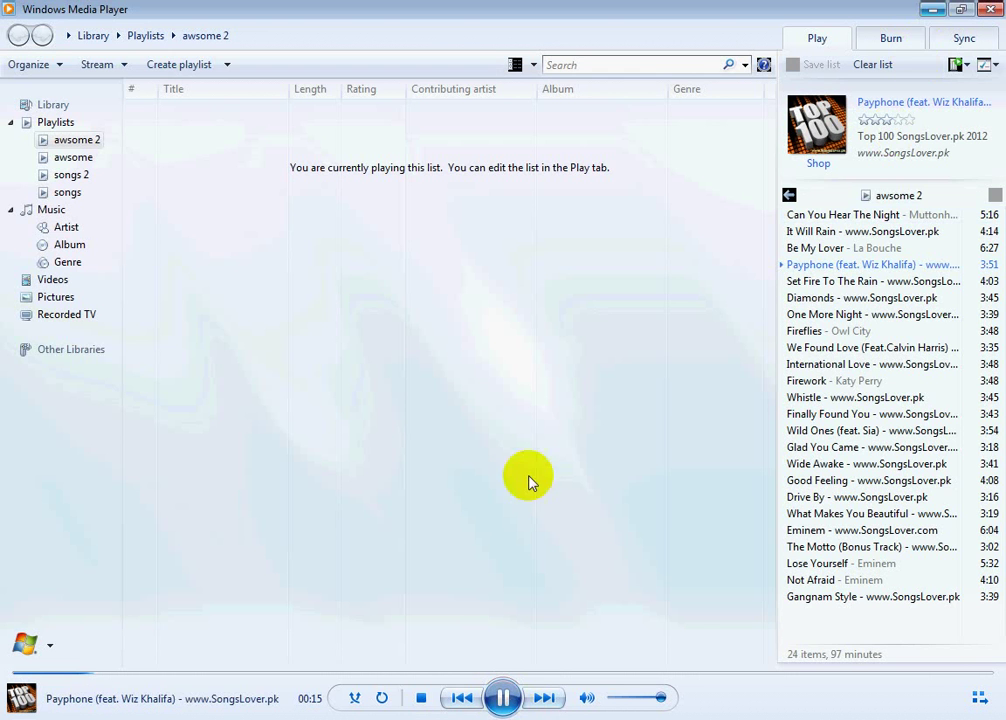
key("alt+Tab")
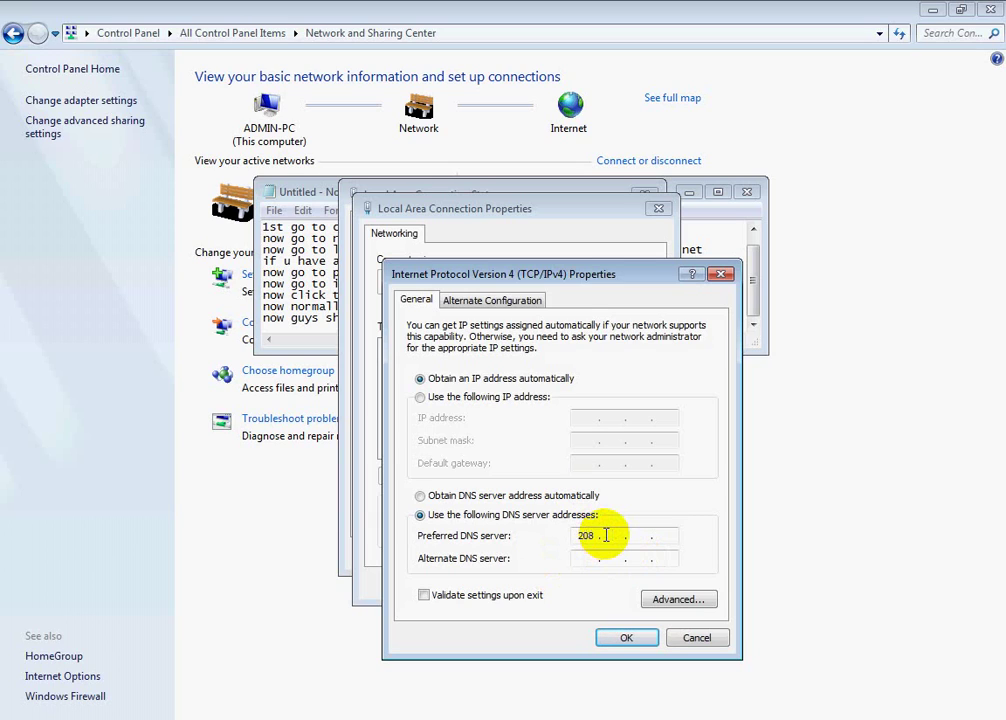
type("67")
key("Tab")
left_click(638, 535)
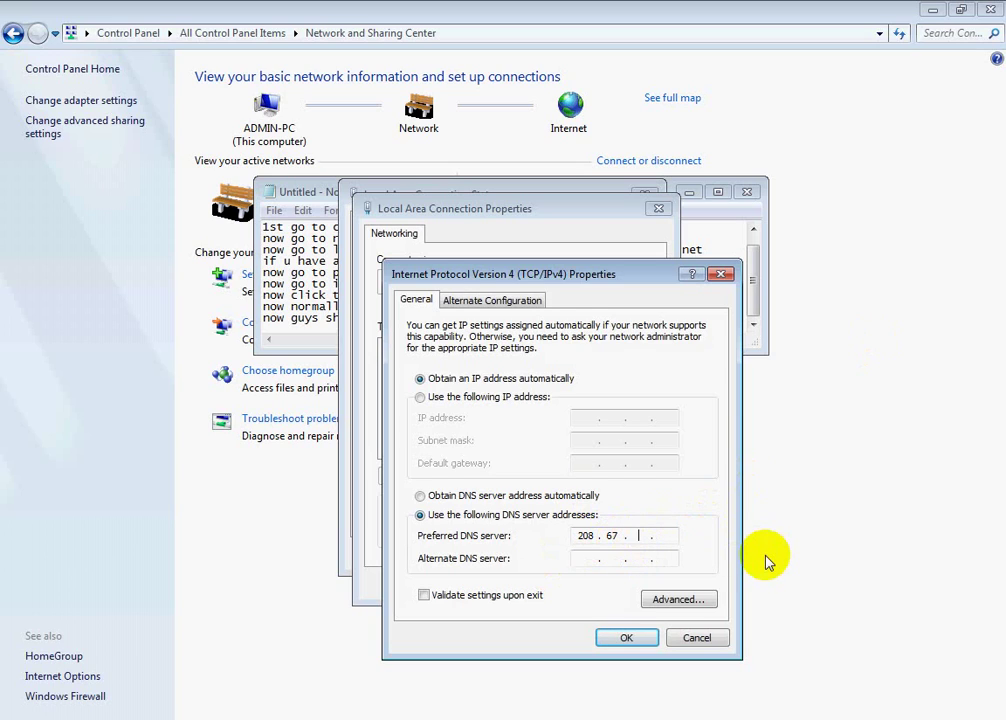
type("222.222")
key("Tab")
- Set the alternate DNS server to 208.67.210.210 and enable validating the settings upon exit
type("208")
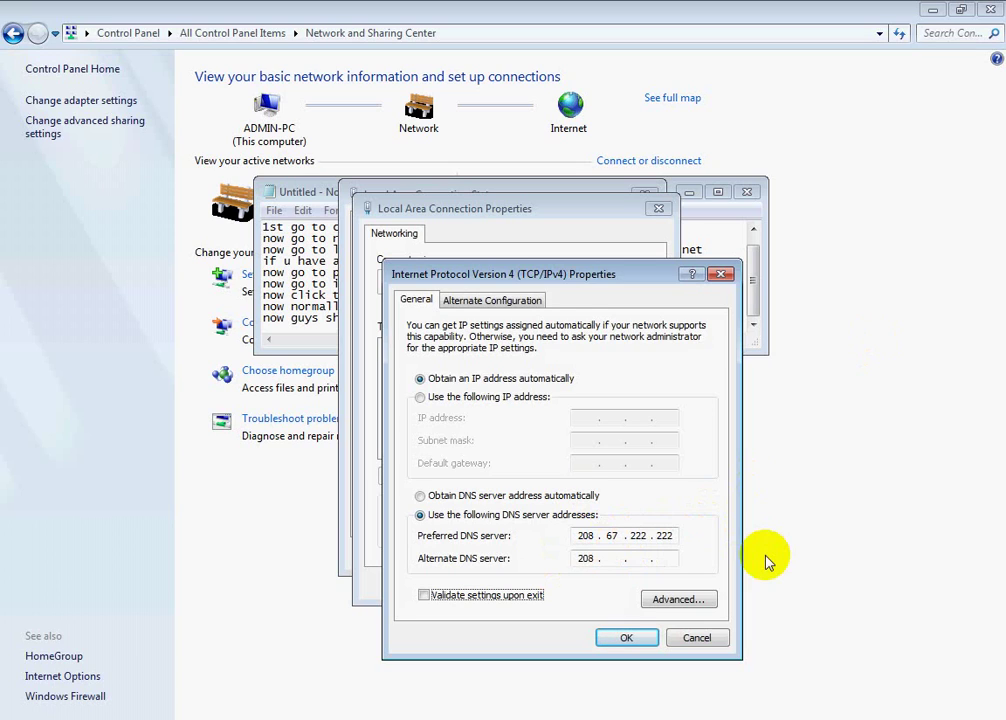
left_click(614, 558)
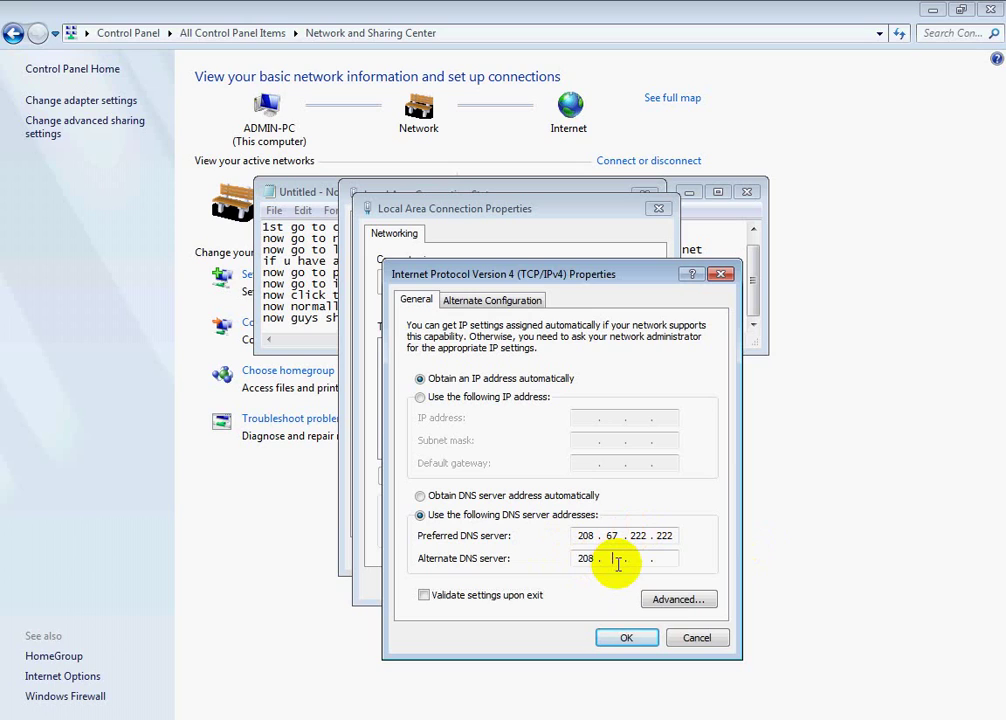
type("67")
type(".20")
type("0 ")
type("210")
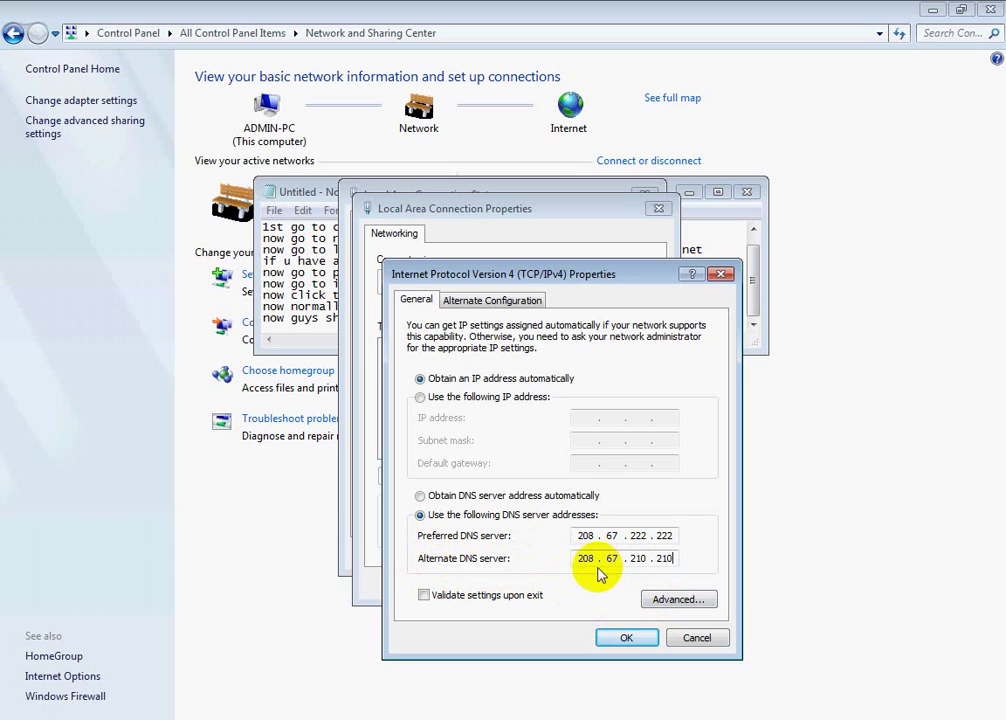
left_click(424, 596)
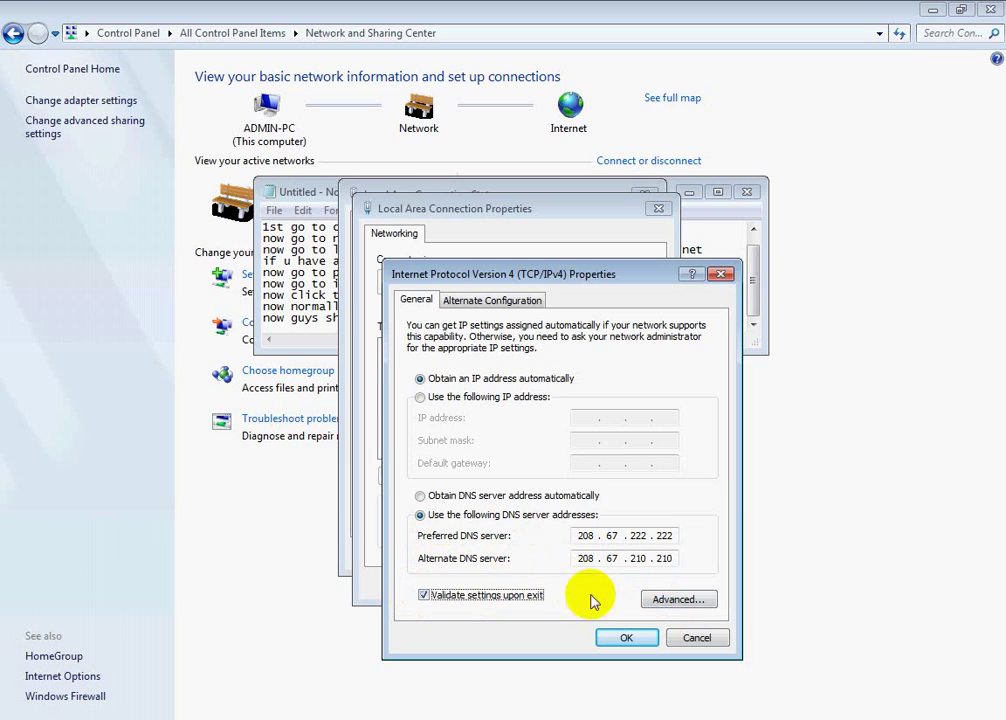
- Apply the IPv4 settings and close the Local Area Connection properties and status windows
left_click(625, 639)
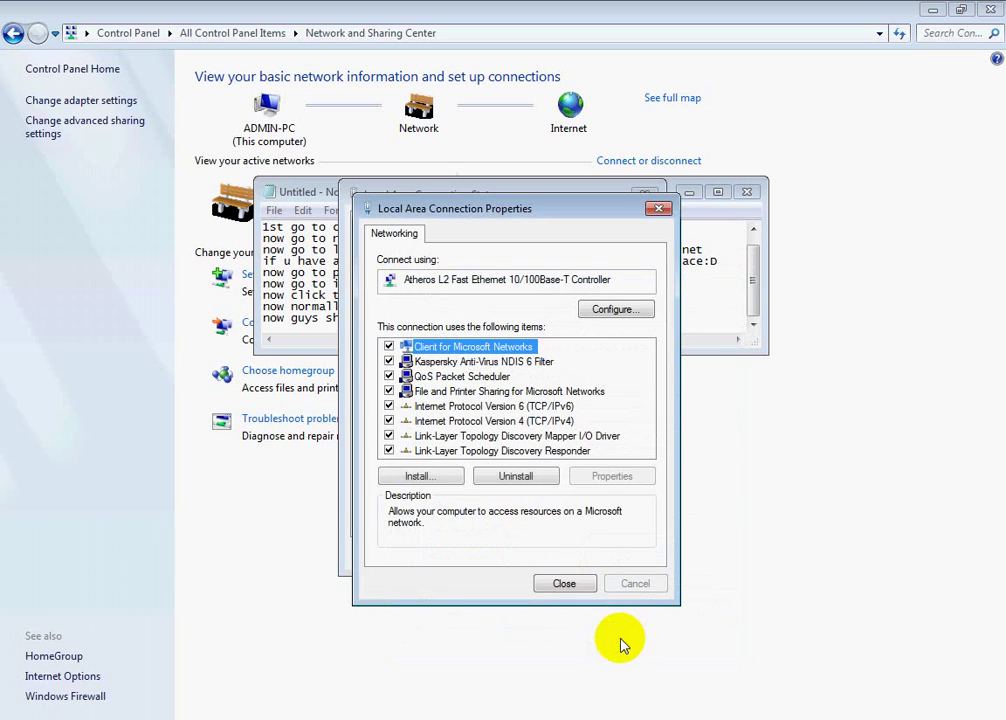
left_click(659, 212)
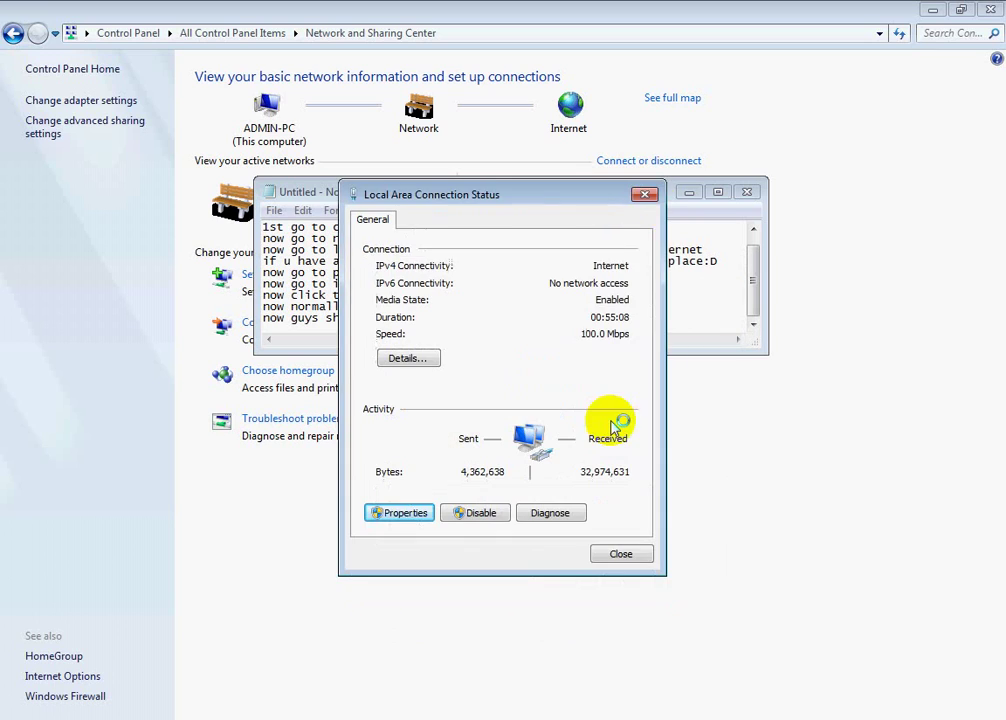
left_click(632, 556)
- Add the lines "ok guys?" and "saw just ypr there 208.67.222.222" at the end of the Notepad notes
left_click(571, 318)
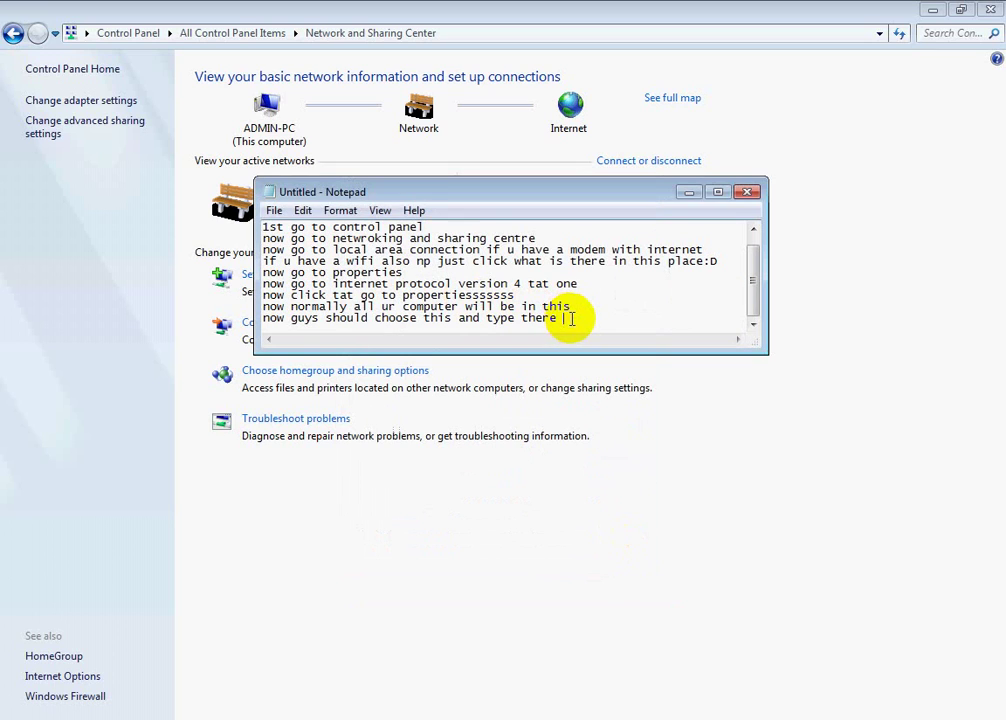
key("Return")
type("ok guys?")
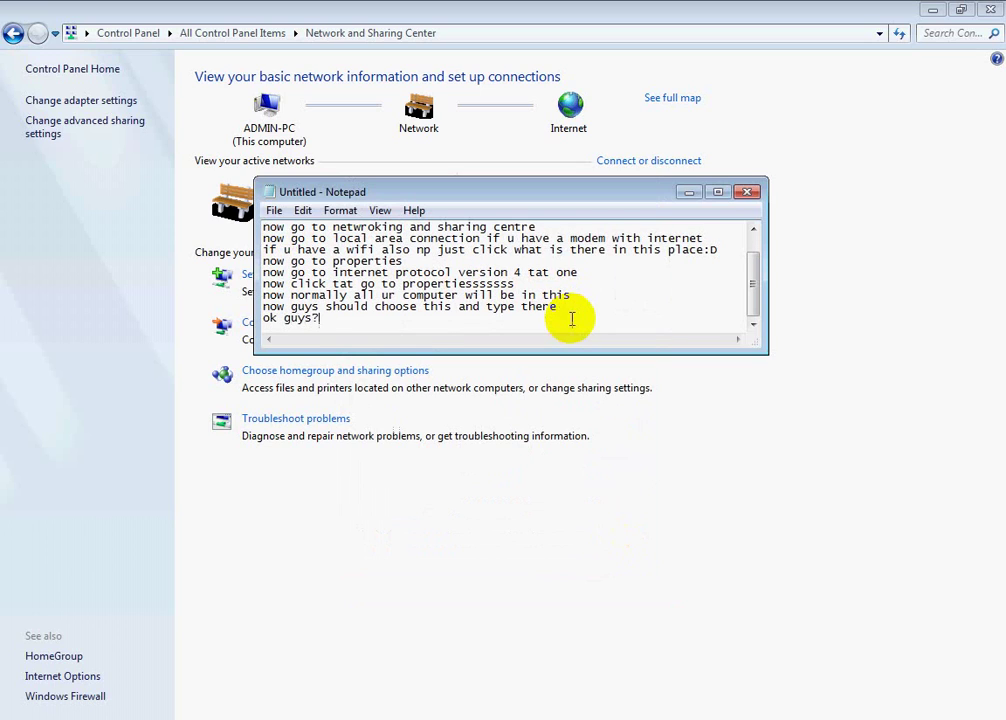
key("Return")
type("saw ")
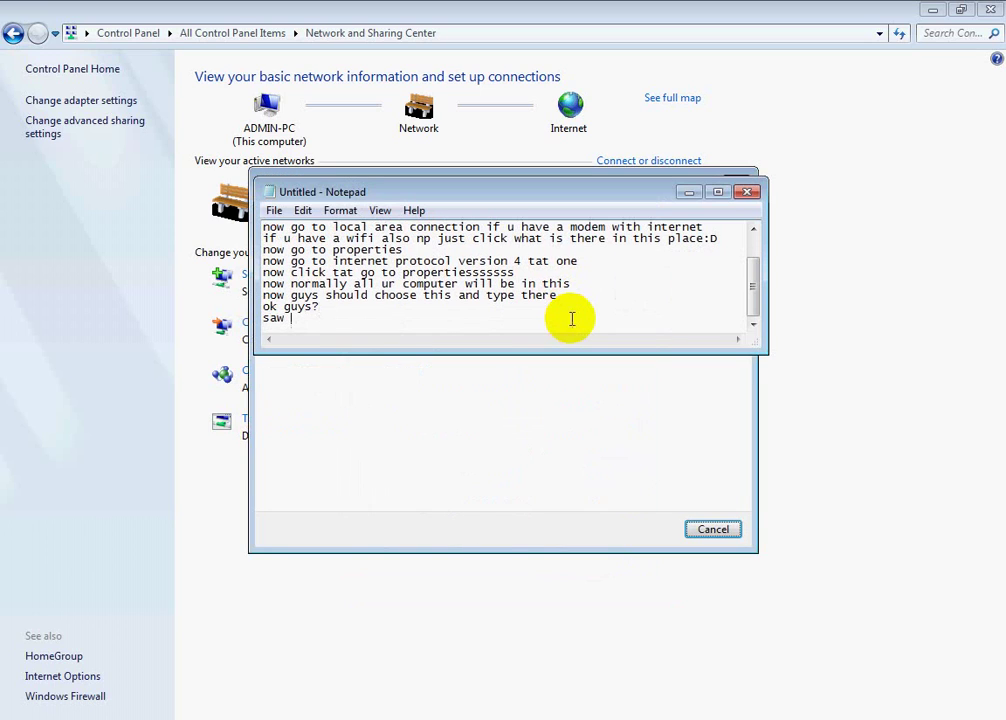
type("just ypr there 208")
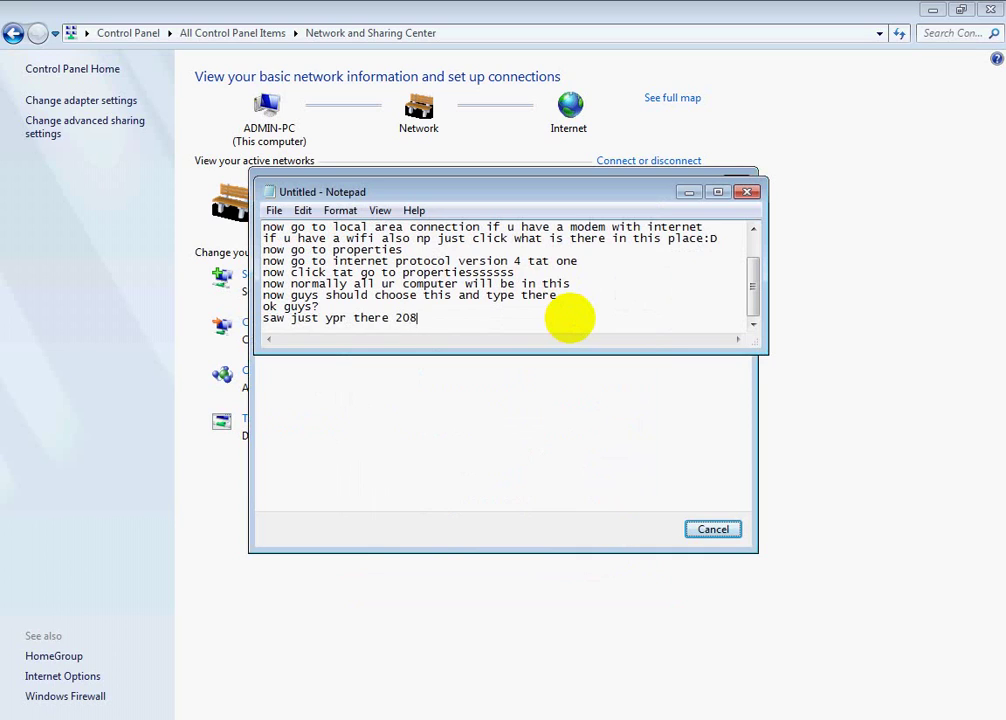
type(".67.222.222")
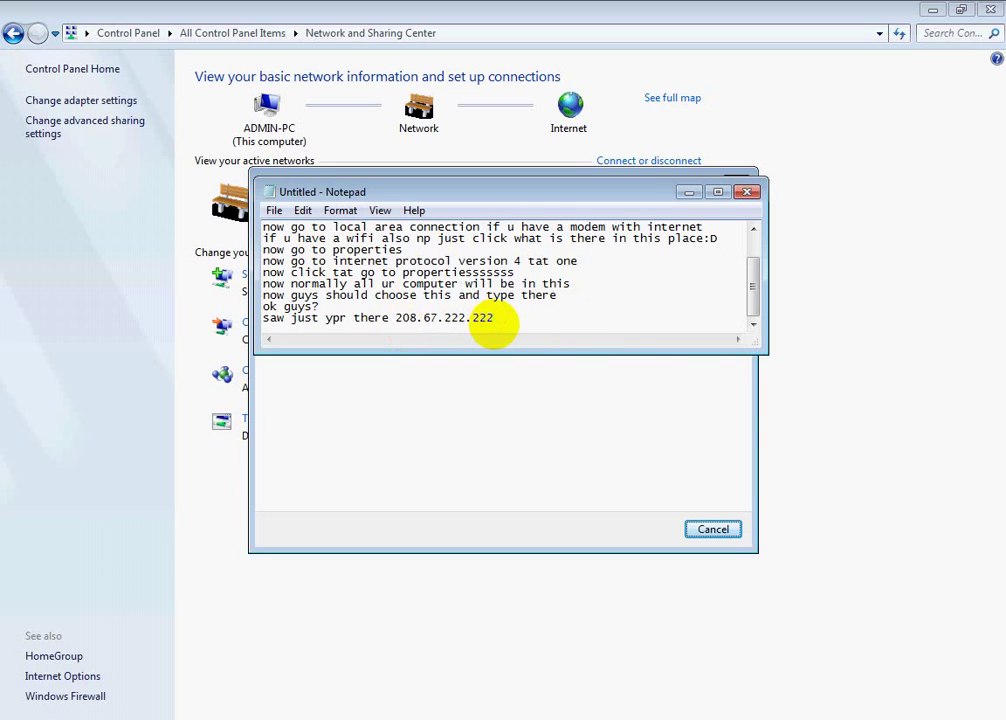
- Add the second DNS address 208.67.210.210 on its own line, aligned beneath the first address
key("Return")
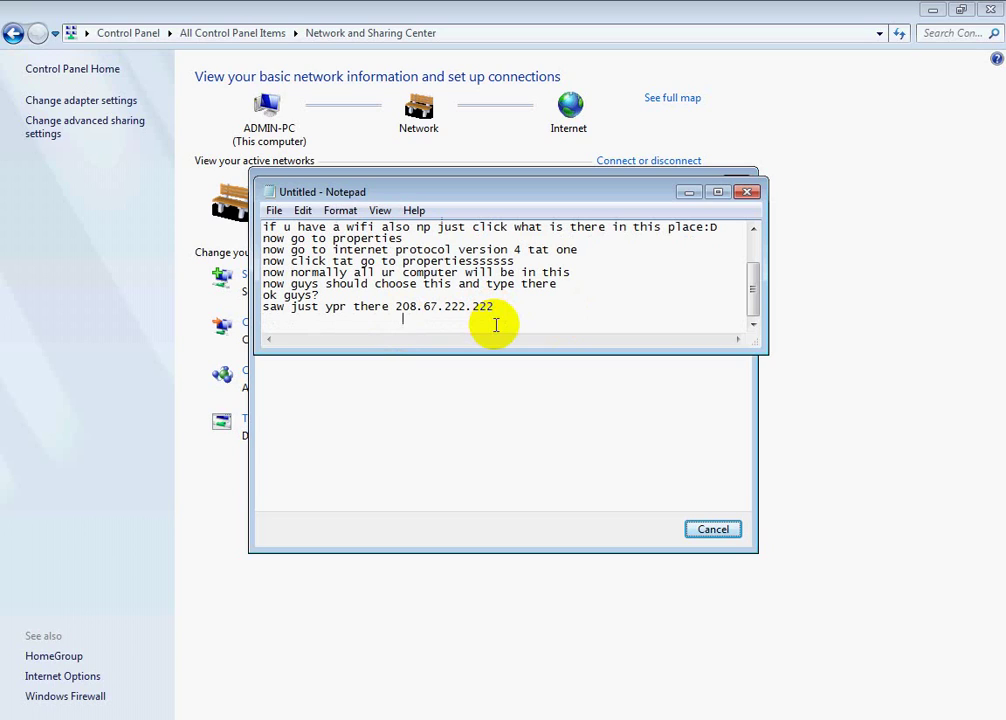
type("208.67.222.")
key("BackSpace")
key("BackSpace")
key("BackSpace")
key("BackSpace")
type("210.210")
key("Return")
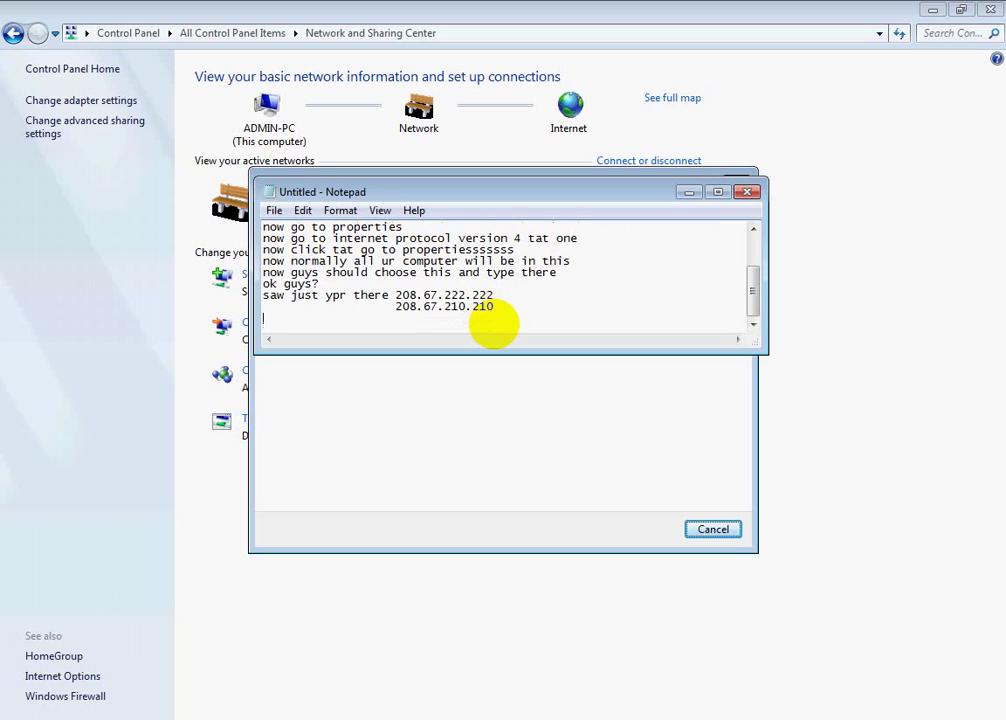
- Add the closing lines "ok guys?", "hope u like it and will work" and "thank uuuuuuuuuuuuu" to the notes
type("ok guys?")
key("Return")
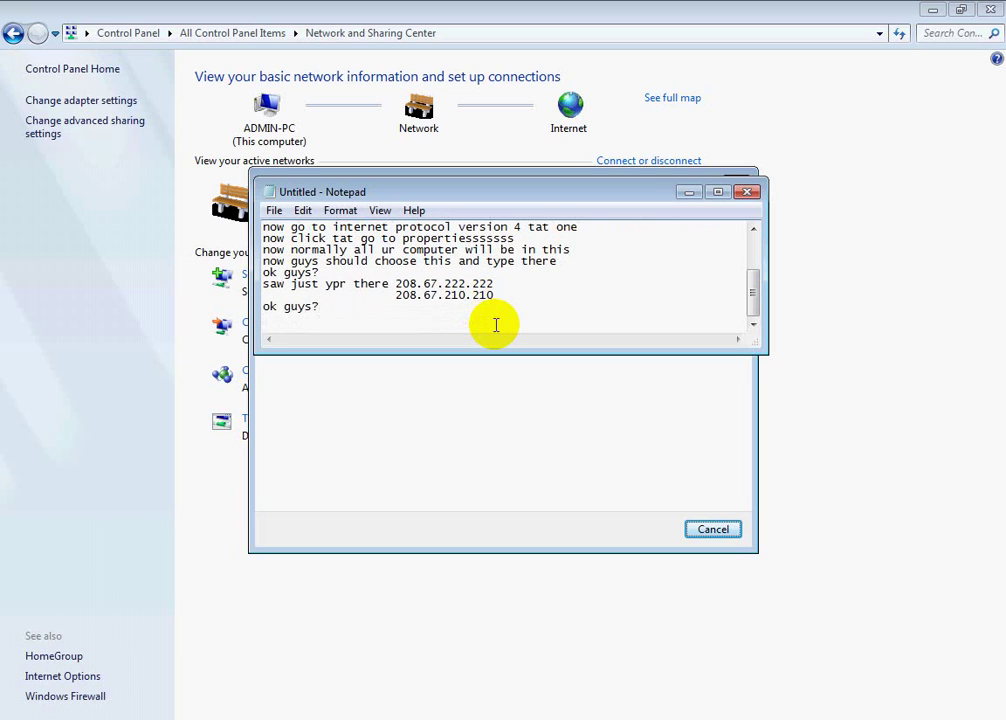
type("hope ")
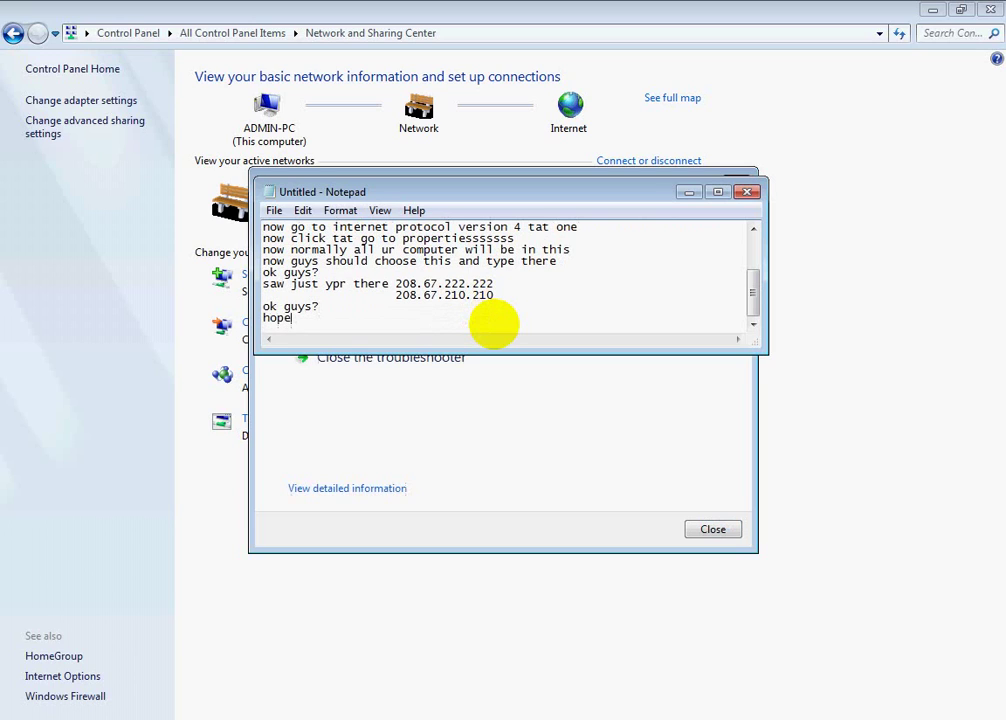
type("u like it and will work")
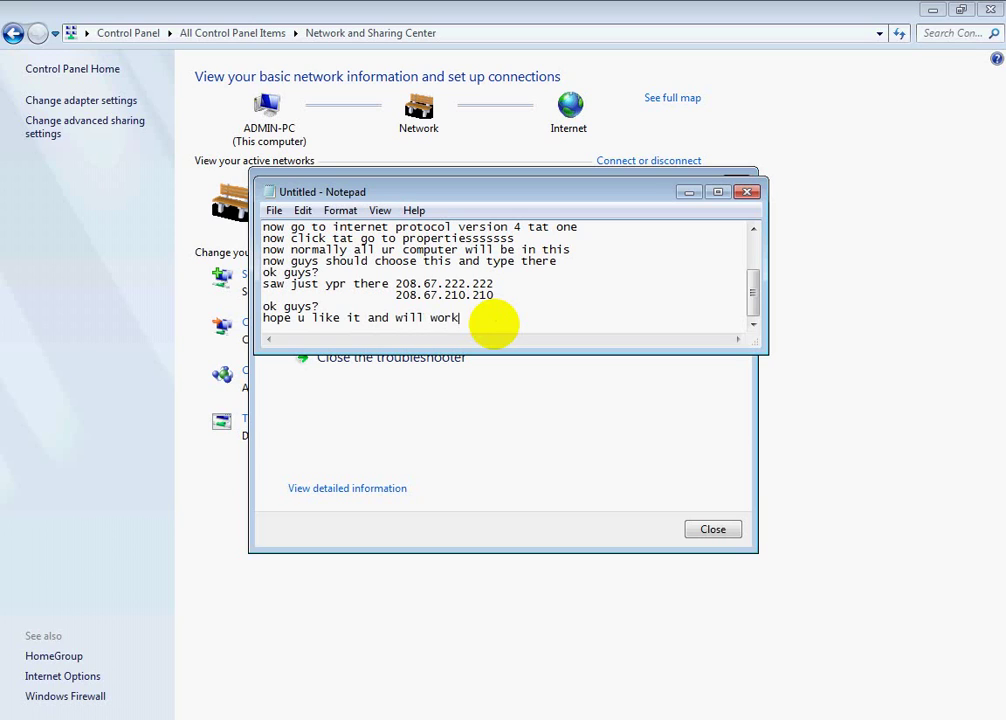
key("Return")
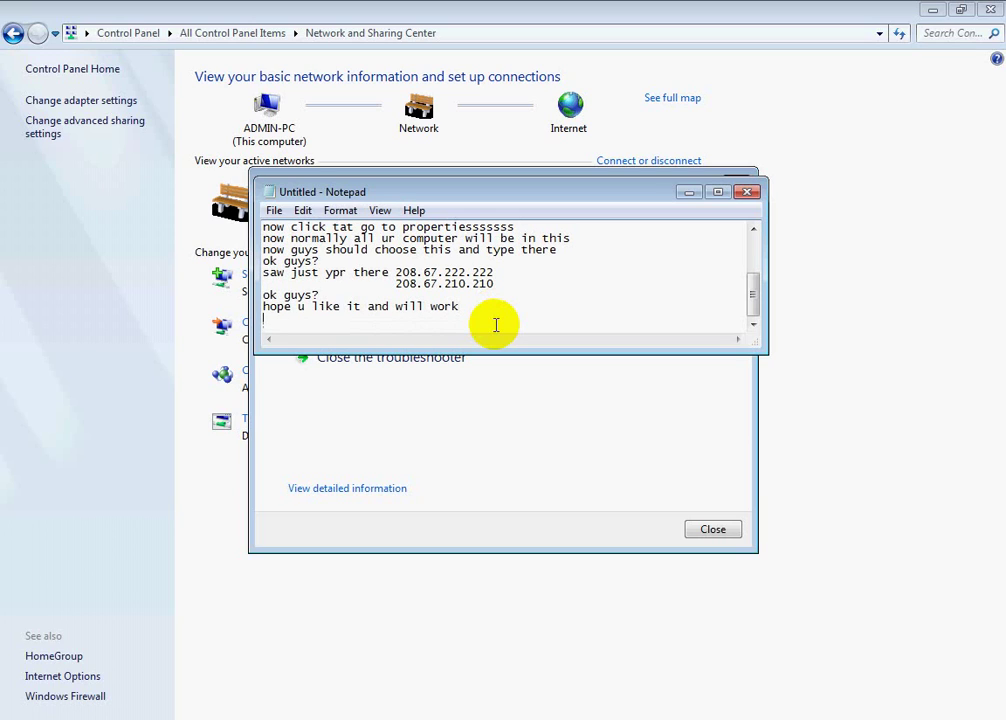
type("thank uuuuuuuuuuuuu")
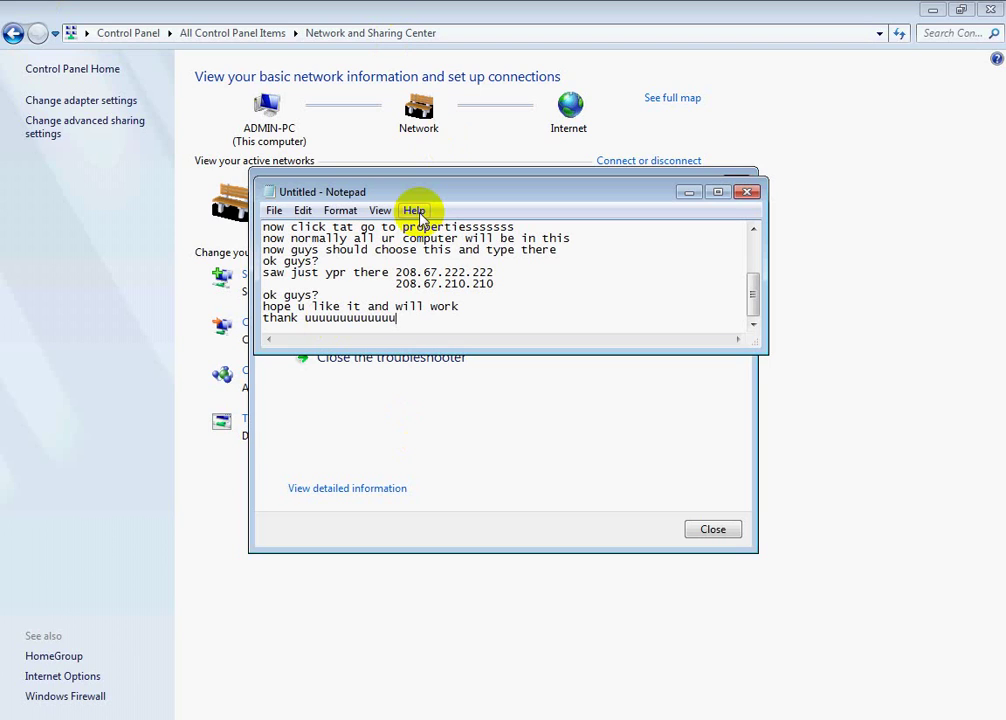
- Sign the notes a few lines below with the author's full name in capitals, indented and preceded by a hyphen
key("Return")
key("Return")
key("Return")
key("Return")
key("Return")
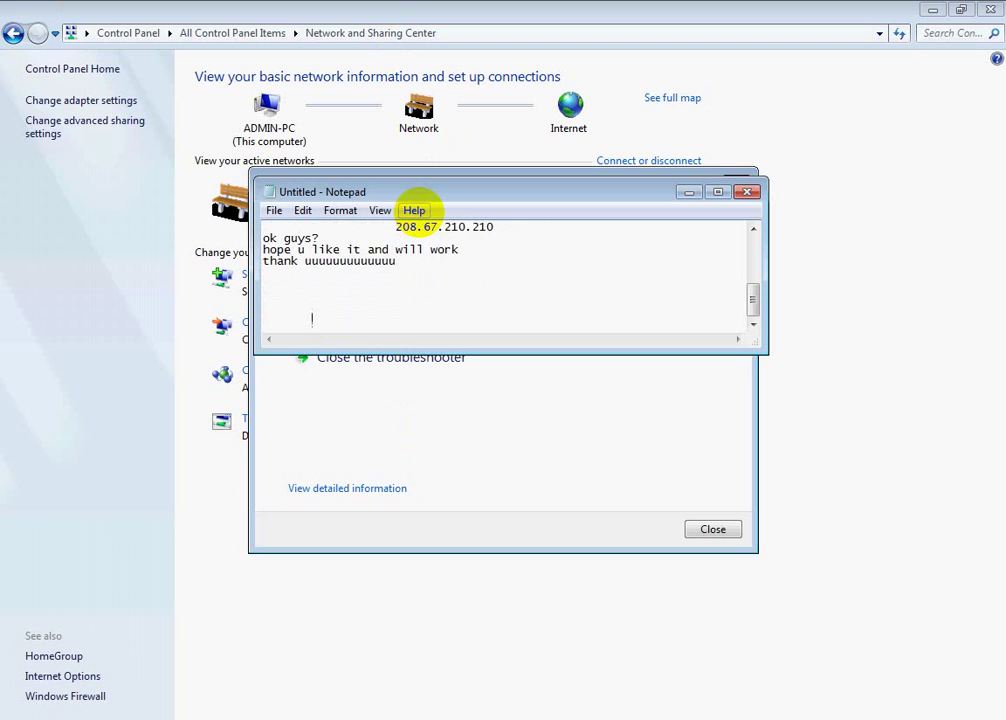
type("DEEPAK RAJ")
key("Left")
key("Left")
key("Left")
key("Left")
key("Left")
key("Left")
key("Left")
key("Left")
key("Left")
key("Left")
type("-")
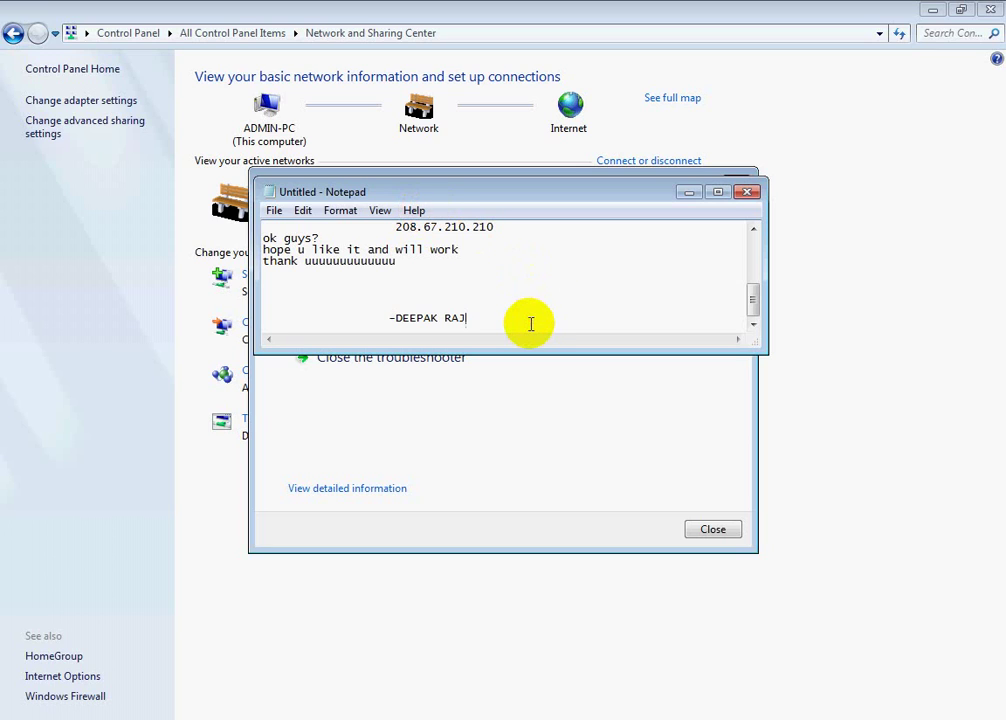
- Minimize the notes and close the Windows Network Diagnostics troubleshooter
left_click(689, 191)
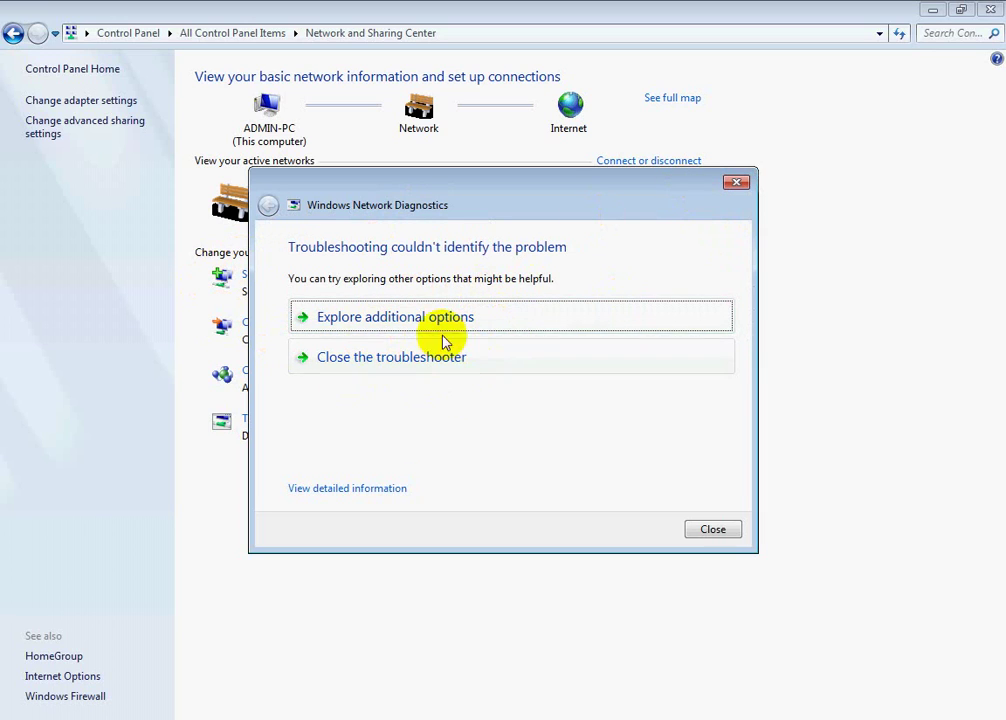
left_click(713, 529)
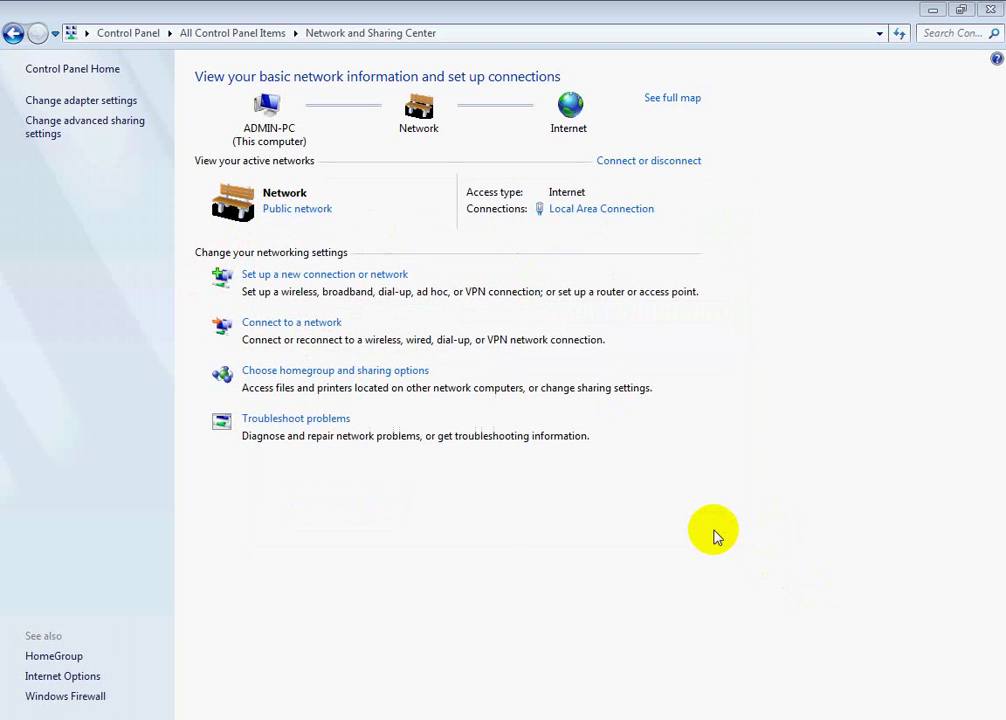
- Reopen the Local Area Connection's IPv4 properties to check the saved DNS server addresses, then close them without changes
left_click(566, 211)
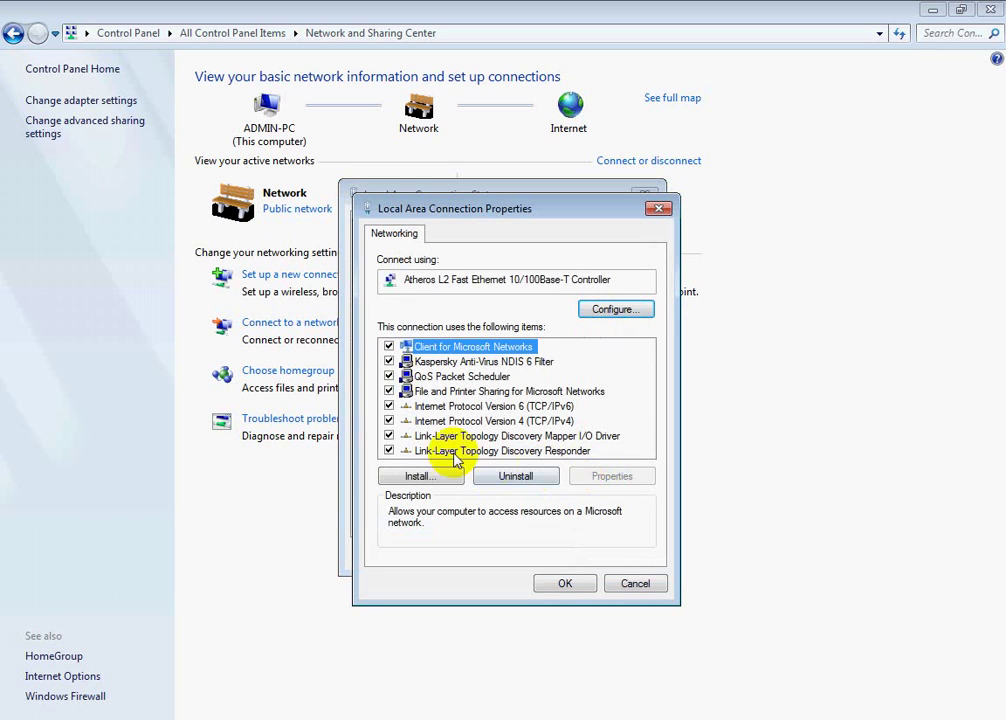
left_click(449, 422)
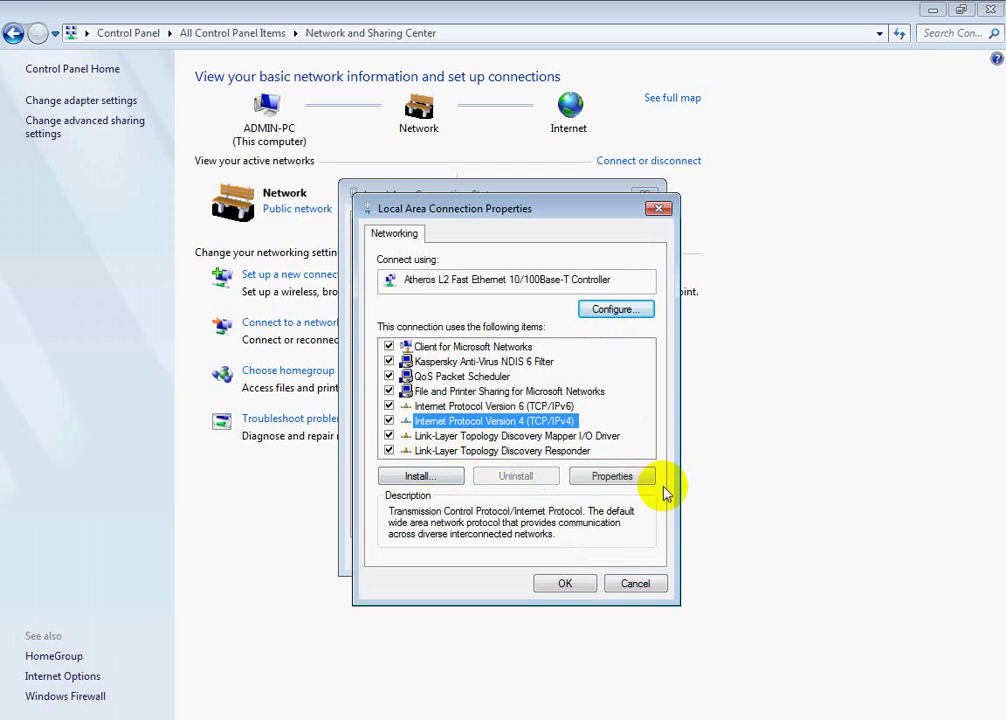
left_click(634, 477)
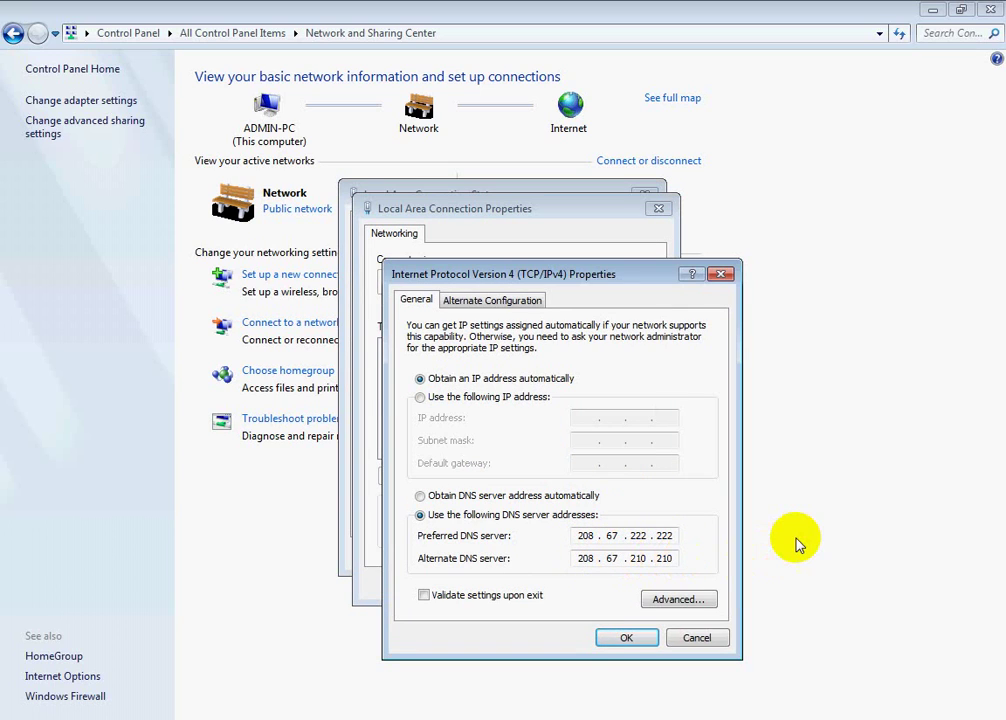
left_click(721, 274)
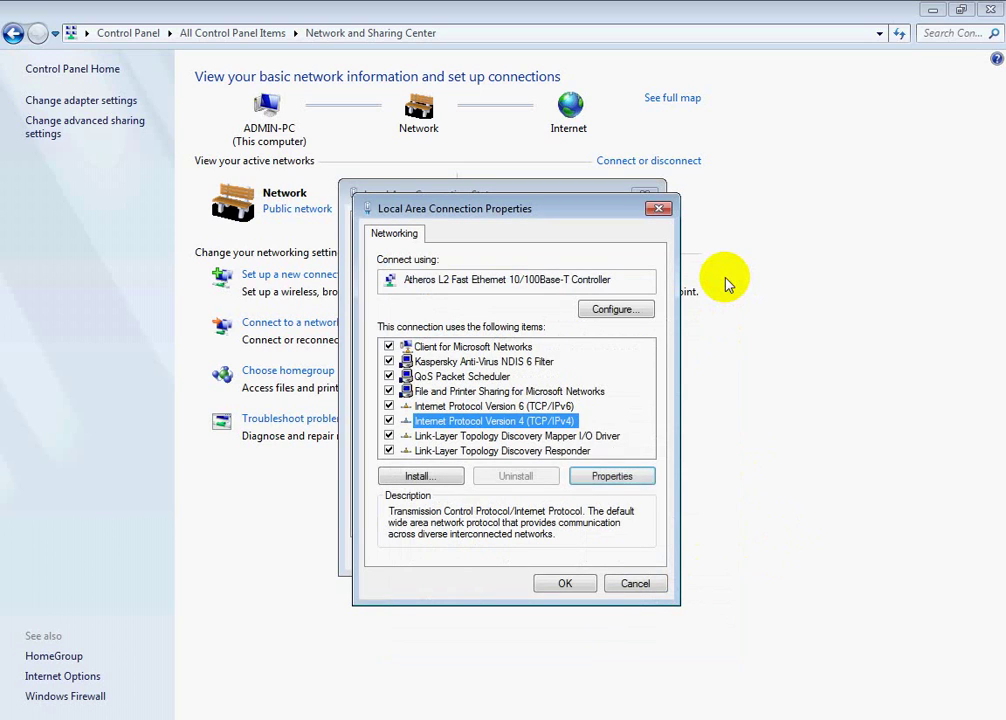